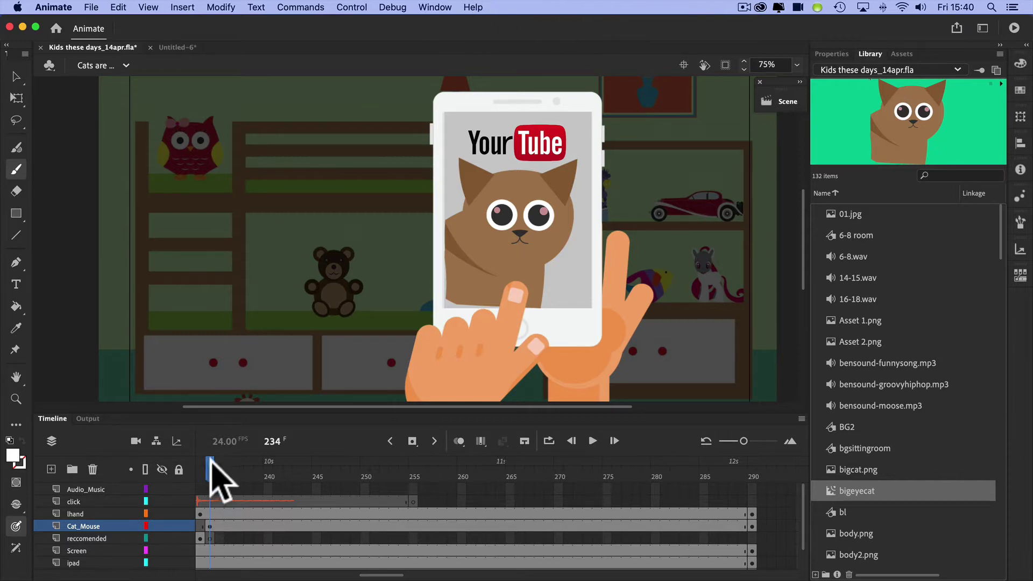
Step: Scrub the timeline back to the orange cat frames, then forward to frame 219
scroll(257, 472, "left", 4)
scroll(290, 479, "left", 3)
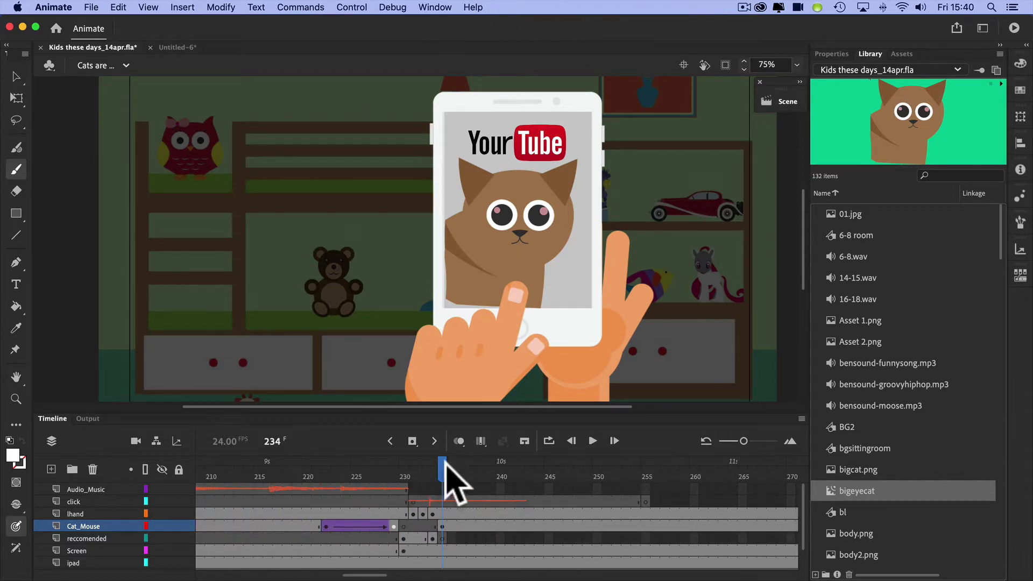
left_click_drag(417, 469, 276, 475)
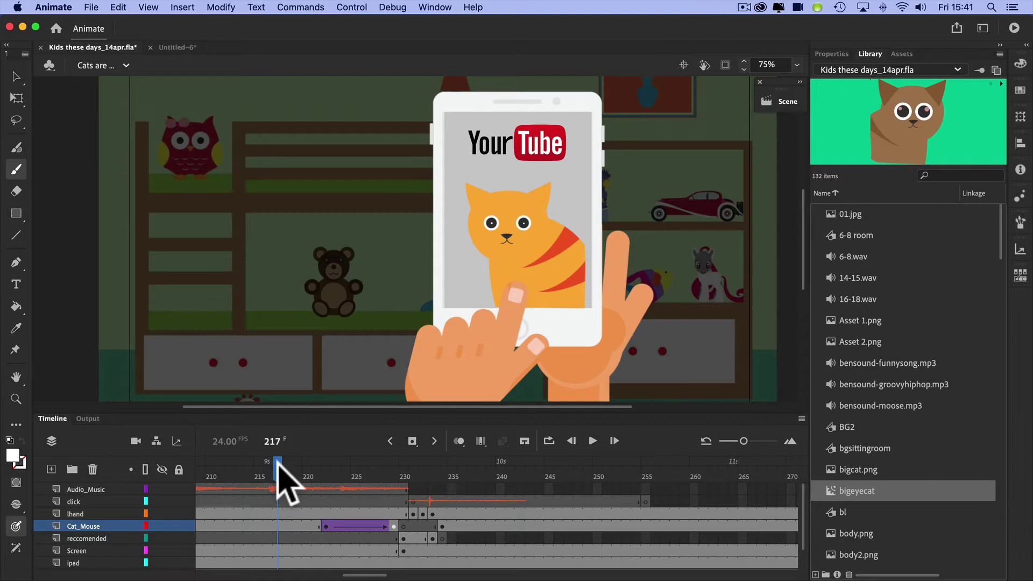
left_click_drag(278, 463, 442, 481)
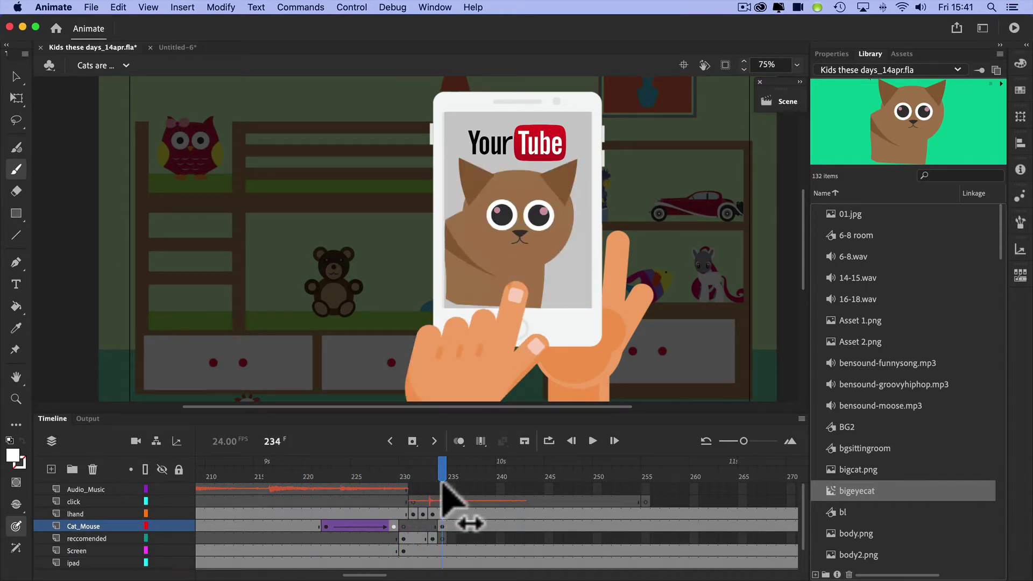
scroll(517, 506, "right", 3)
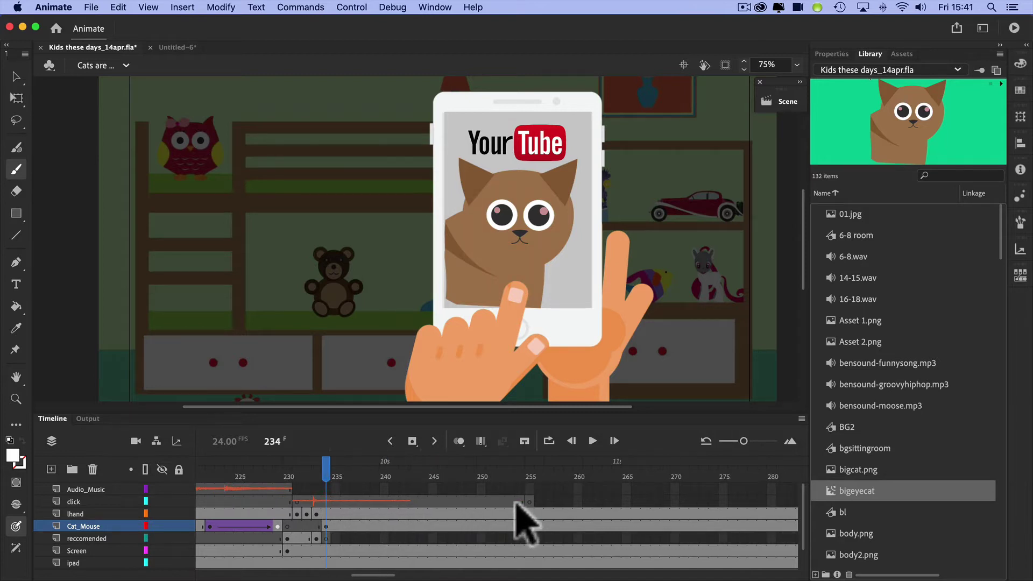
scroll(524, 522, "right", 3)
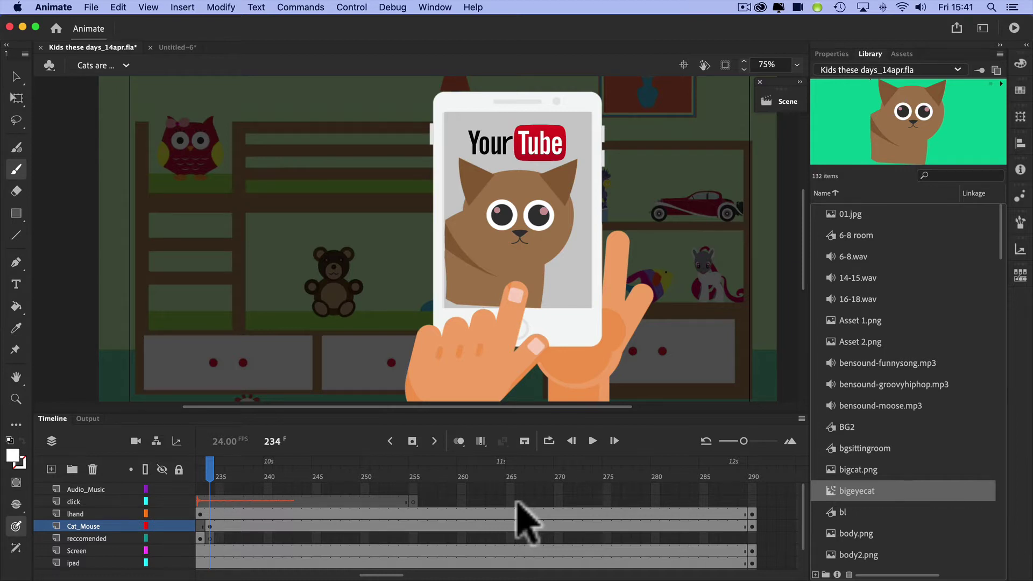
Step: Toggle the Cat_Mouse layer's visibility off and on, then grab its keyframe at frame 234
left_click(209, 526)
left_click(162, 526)
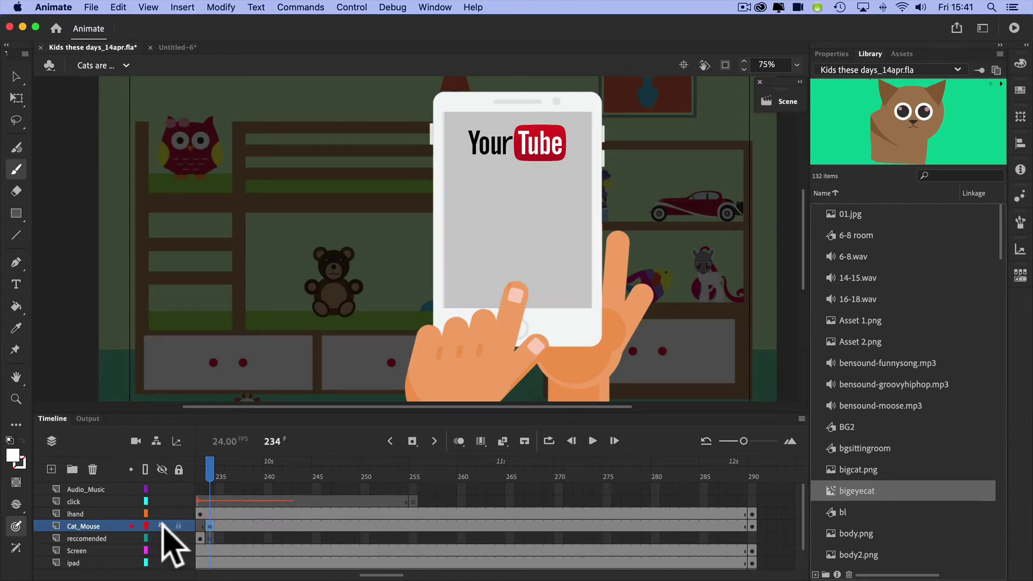
left_click(162, 525)
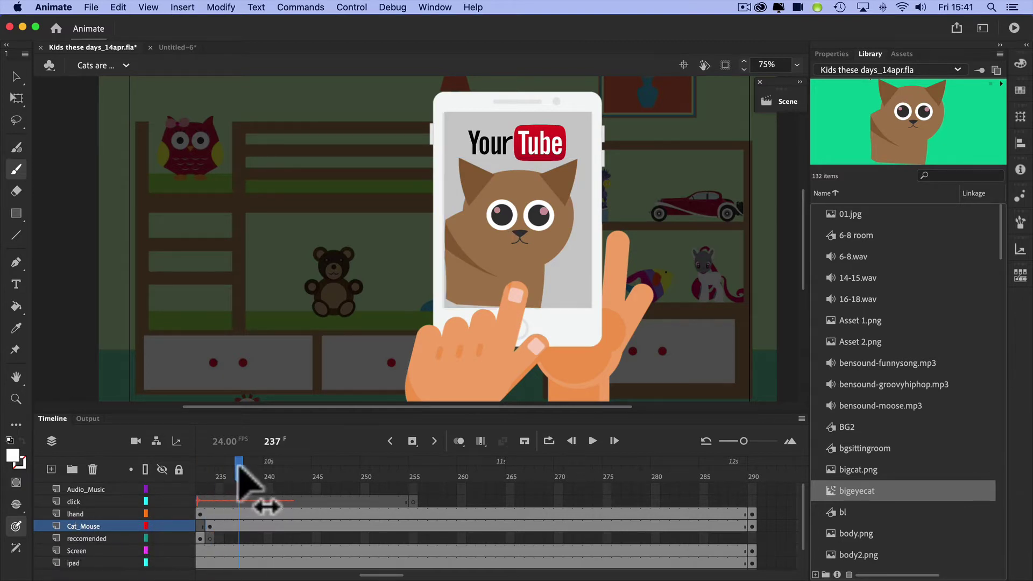
left_click(211, 525)
left_click_drag(210, 525, 209, 525)
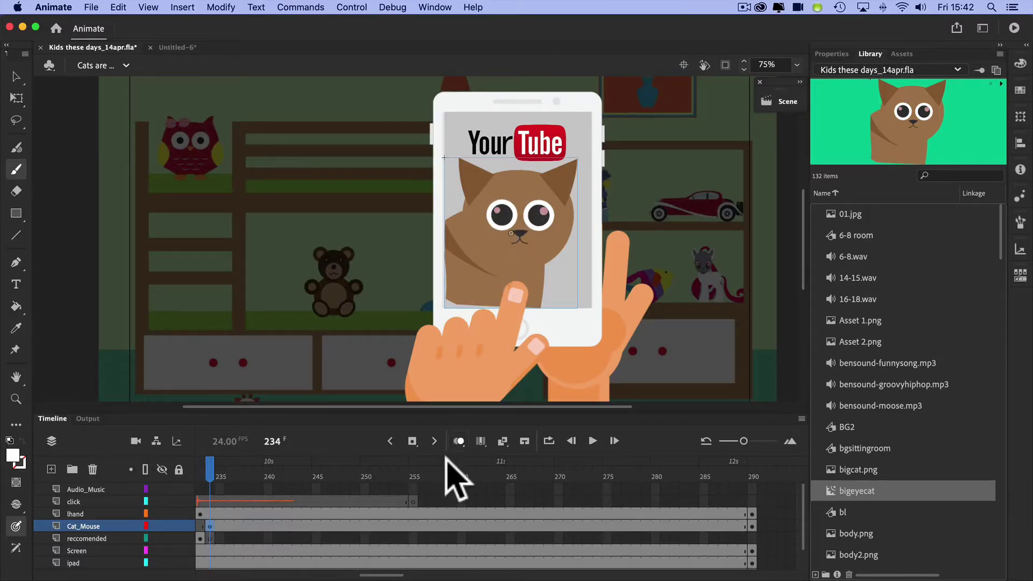
mouse_move(209, 523)
left_mouse_down()
mouse_move(362, 535)
mouse_move(233, 544)
mouse_move(210, 526)
left_mouse_up()
Step: Open bigeyecat for editing, then return to the Cats are funny scene at frame 234
double_click(831, 491)
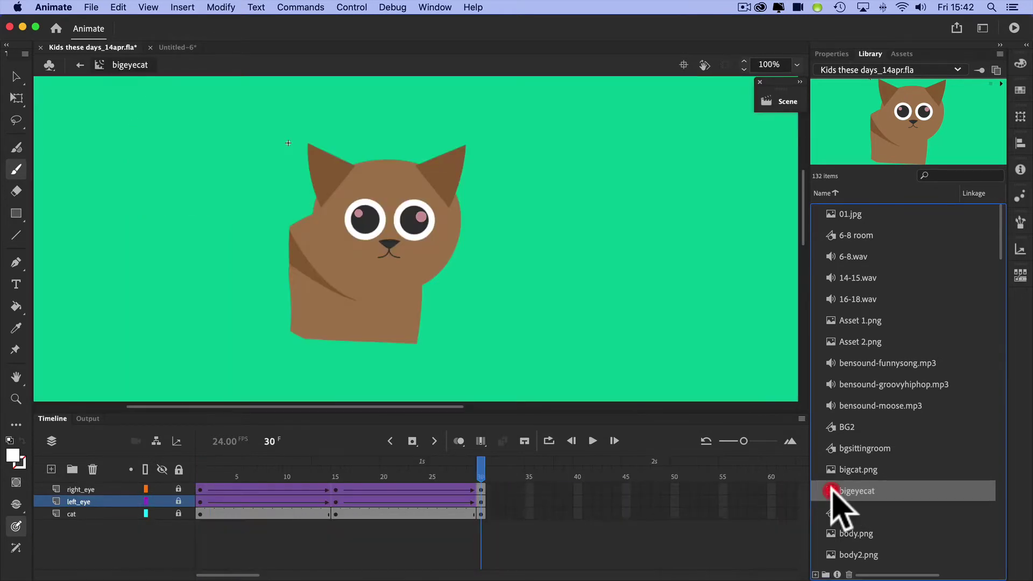
left_click(79, 62)
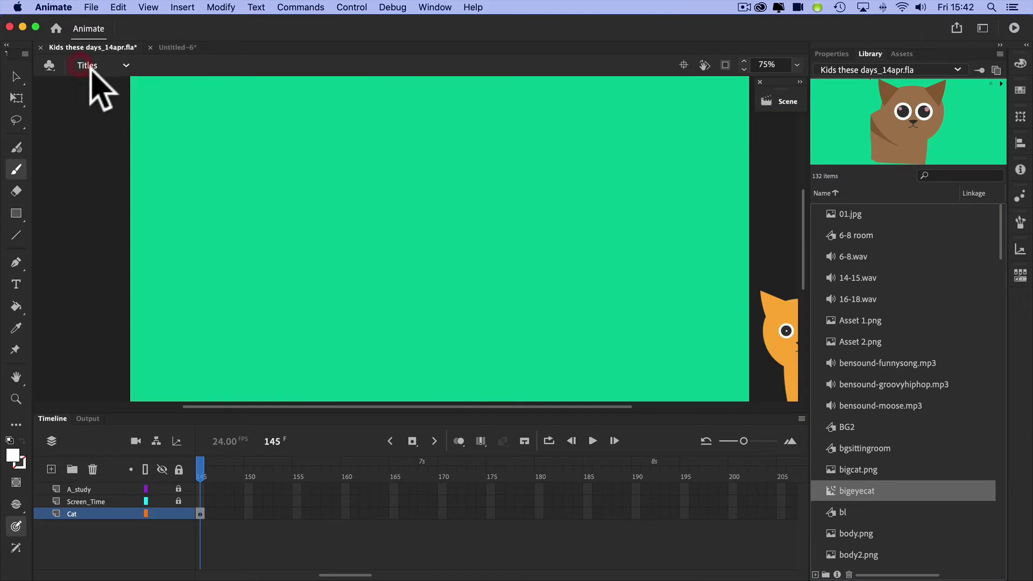
left_click(123, 65)
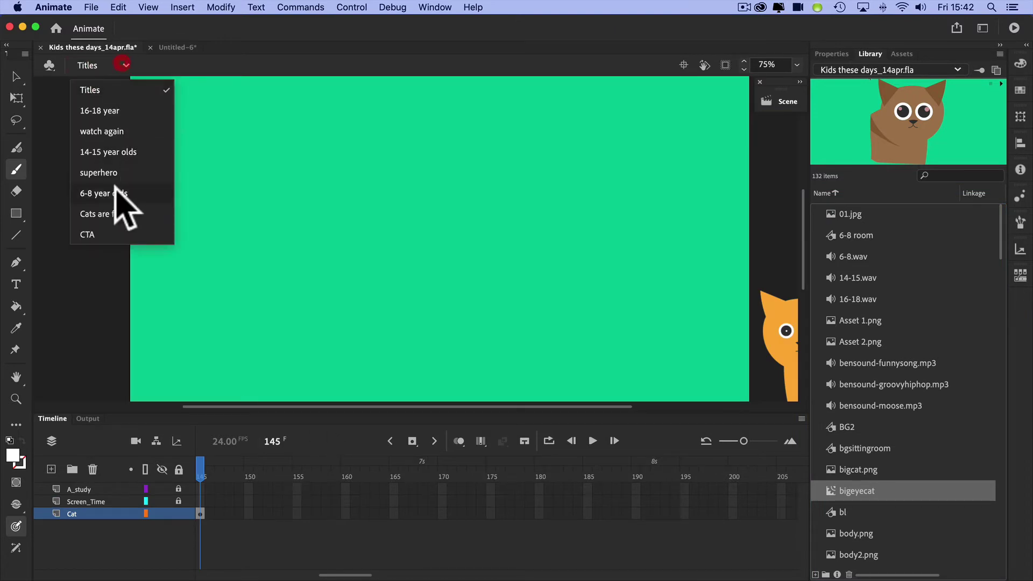
left_click(107, 213)
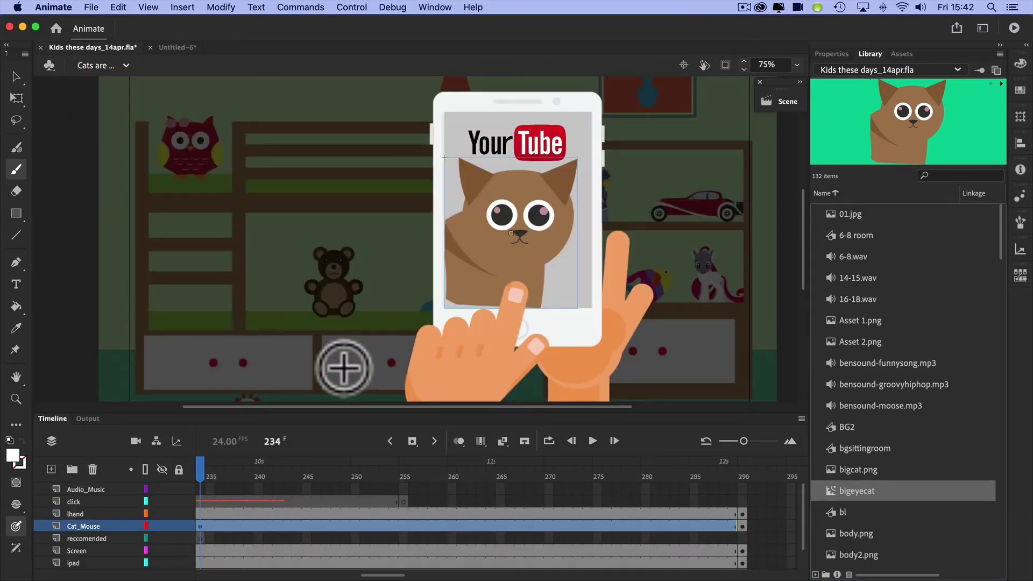
Step: Open bigeyecat for editing and toggle the cat body layer's visibility off and back on
double_click(829, 487)
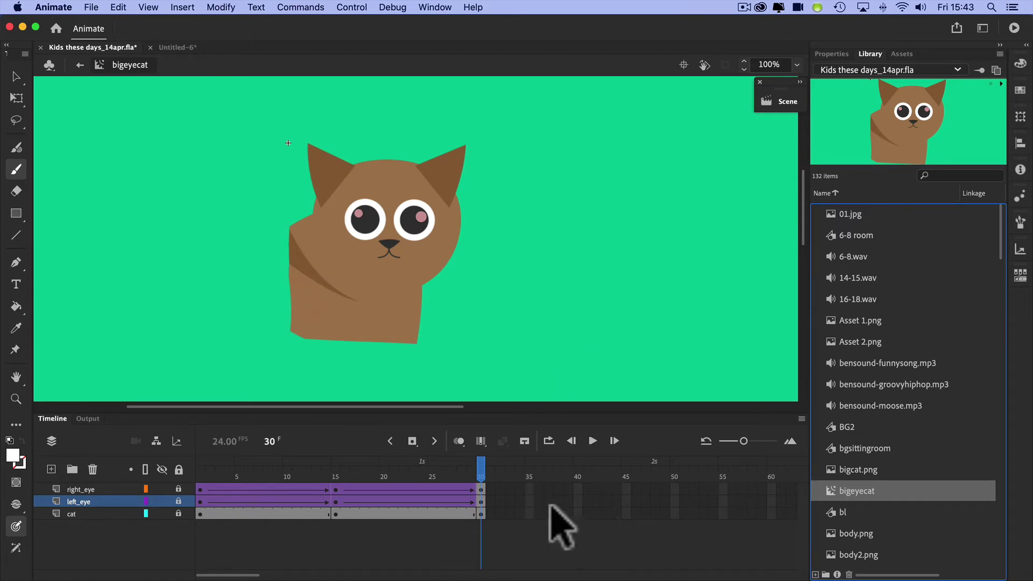
left_click(158, 513)
left_click(159, 512)
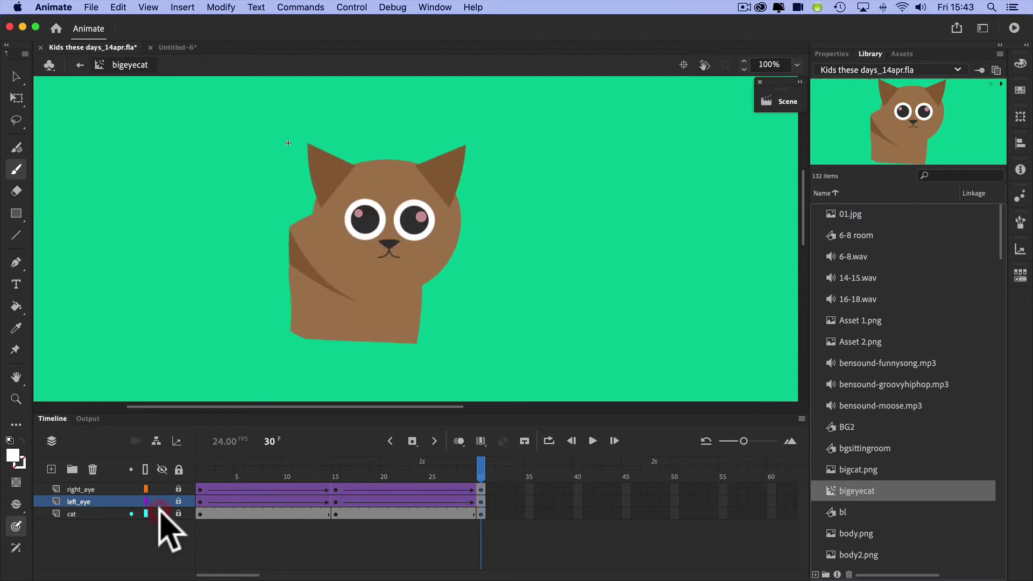
left_click(159, 512)
left_click(159, 512)
Step: Hide left_eye and then all layers, show them again, and scrub the eye tween from frame 27
left_click(160, 501)
left_click(162, 469)
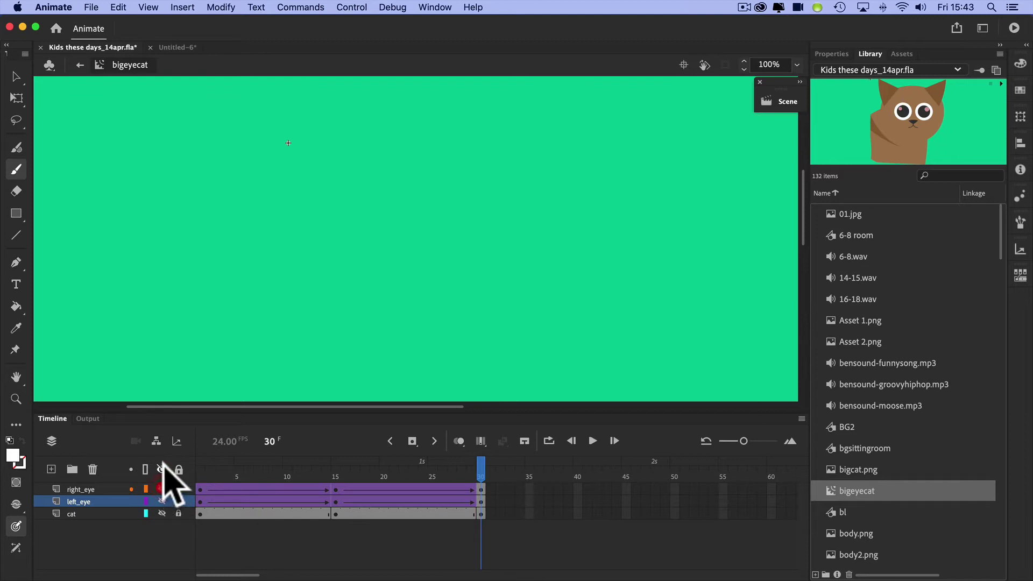
left_click(161, 488)
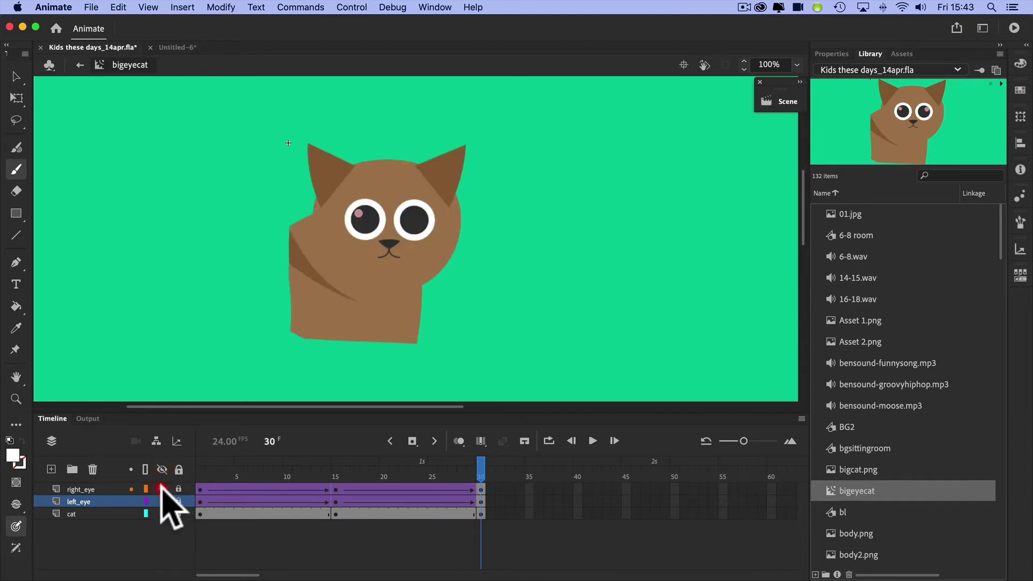
left_click(451, 465)
left_click_drag(443, 467, 198, 487)
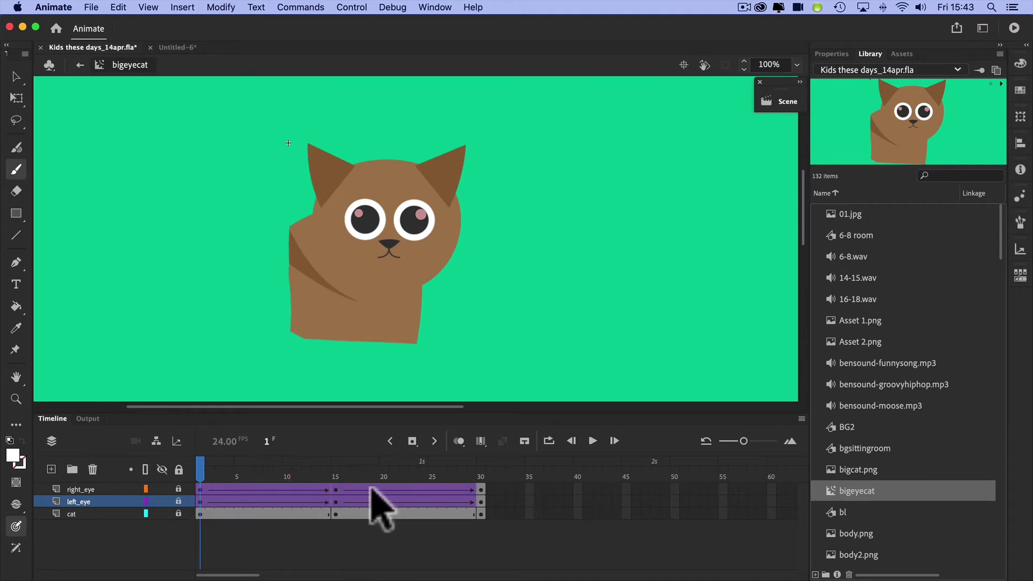
Step: Create a new HD 1280×720 document
left_click(91, 7)
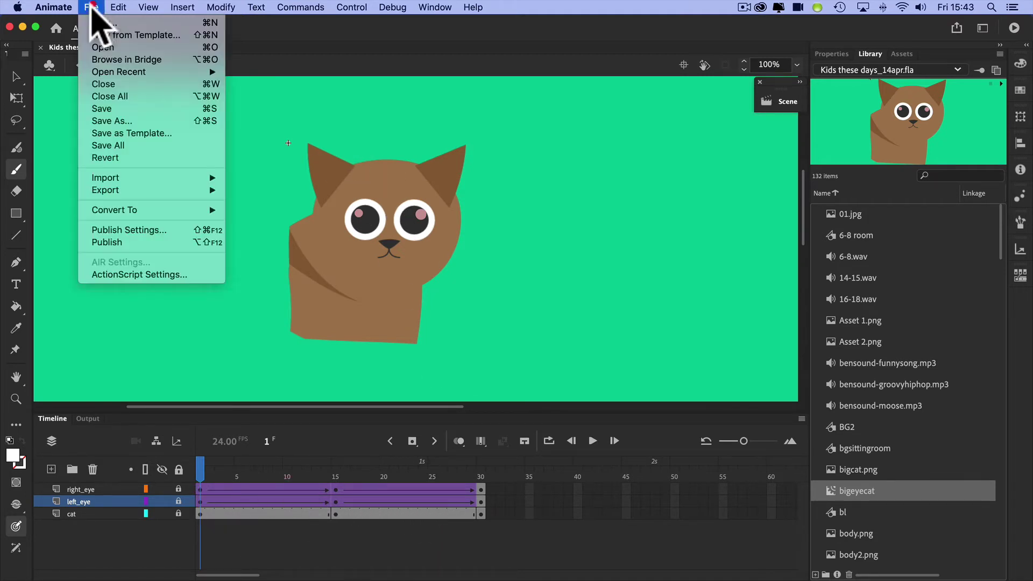
left_click(105, 24)
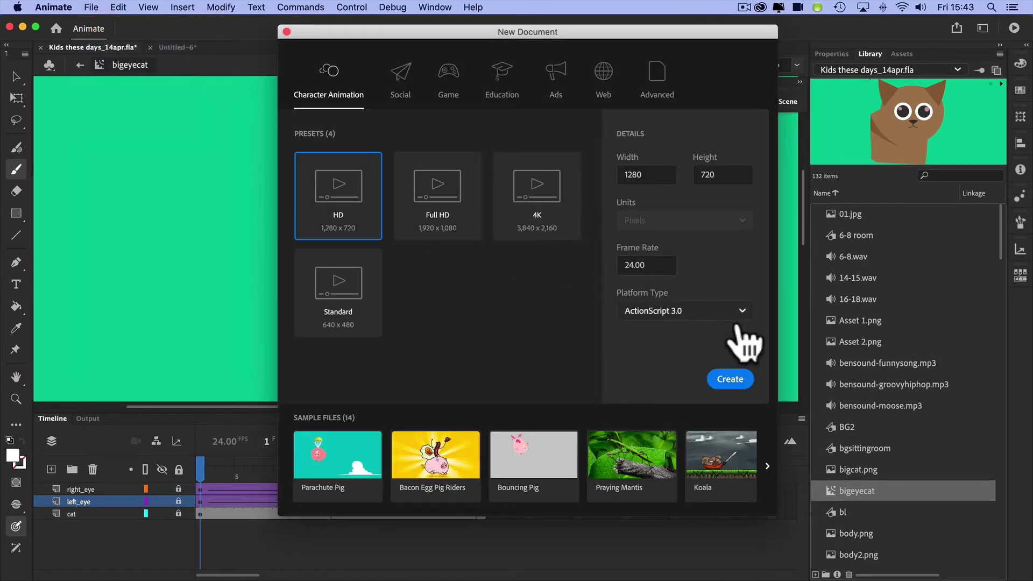
left_click(732, 382)
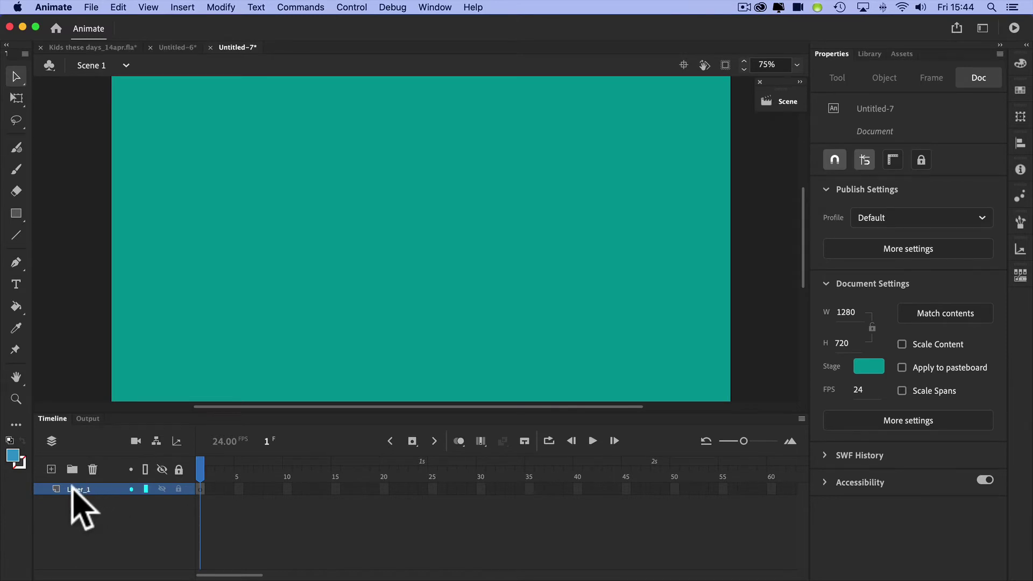
Step: Import catbigeyes.png from the cats folder into the library
left_click(91, 7)
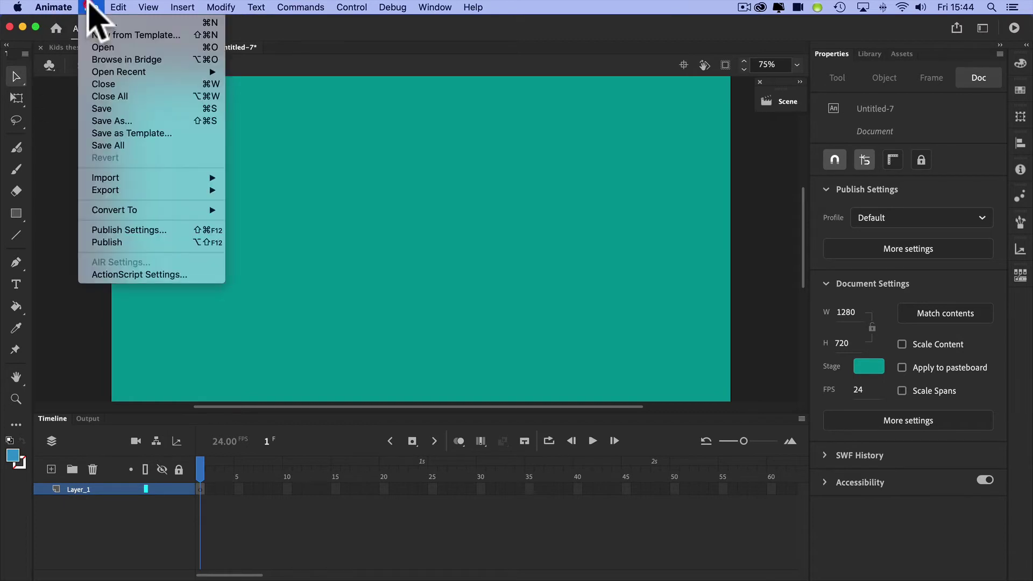
mouse_move(136, 179)
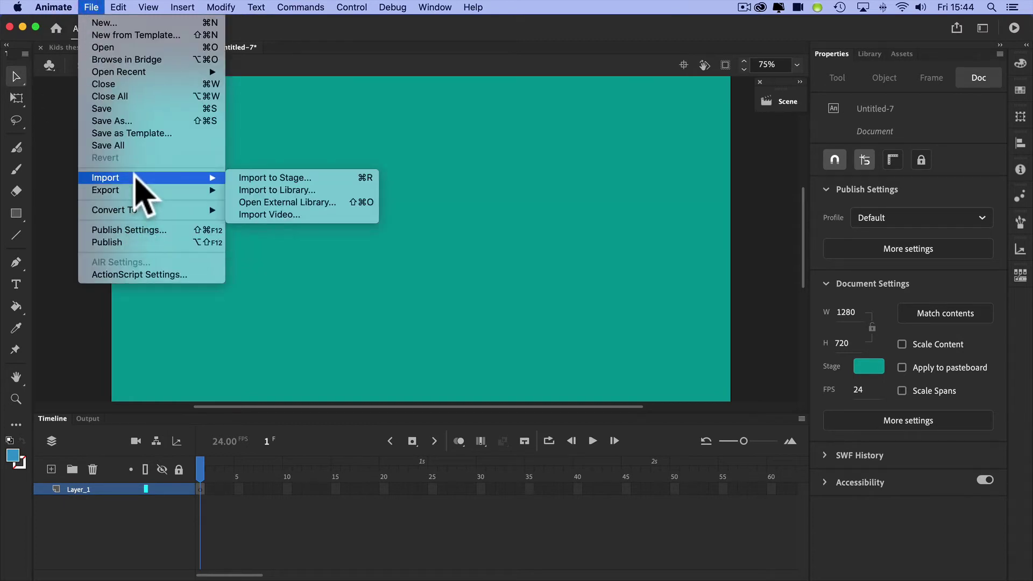
left_click(311, 193)
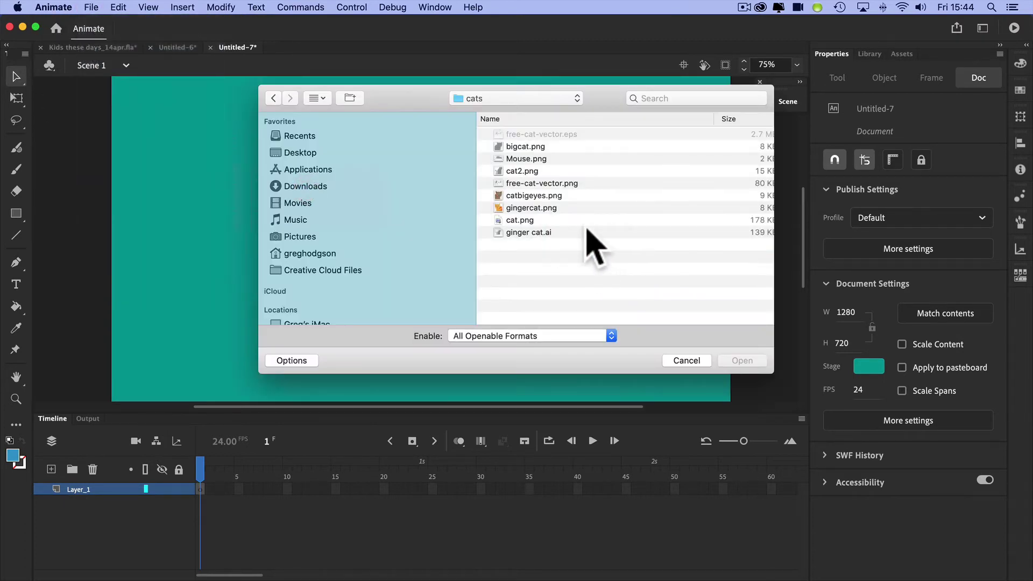
left_click(530, 147)
left_click(530, 196)
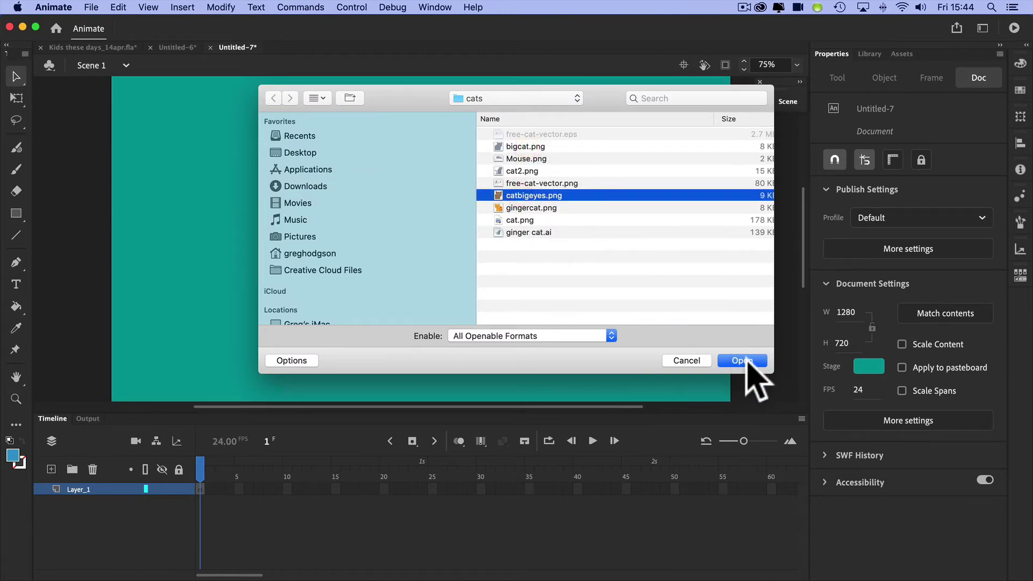
left_click(743, 360)
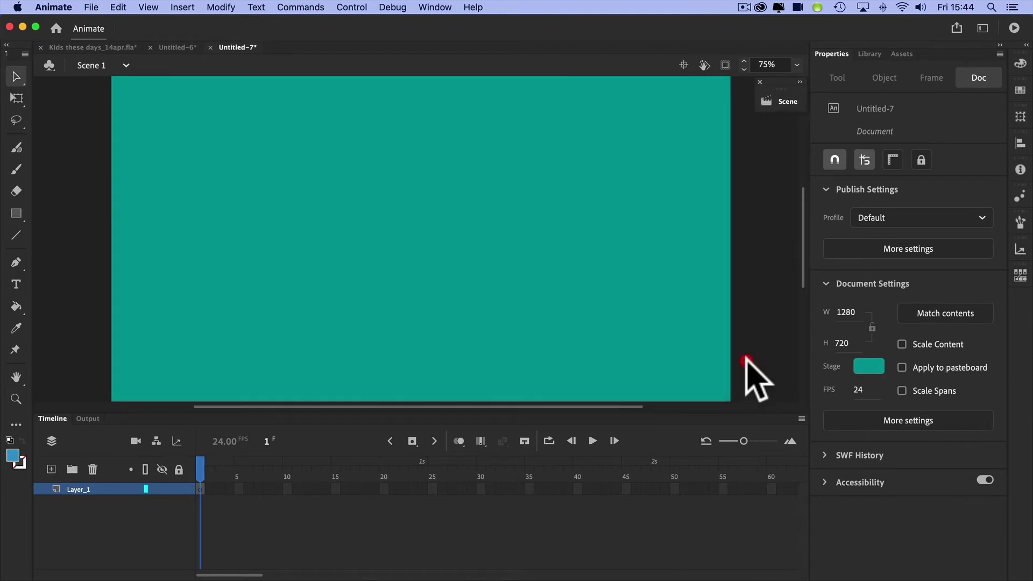
Step: Place catbigeyes.png at the stage centre and convert it to a Movie Clip named 'cat eyes'
left_click(870, 54)
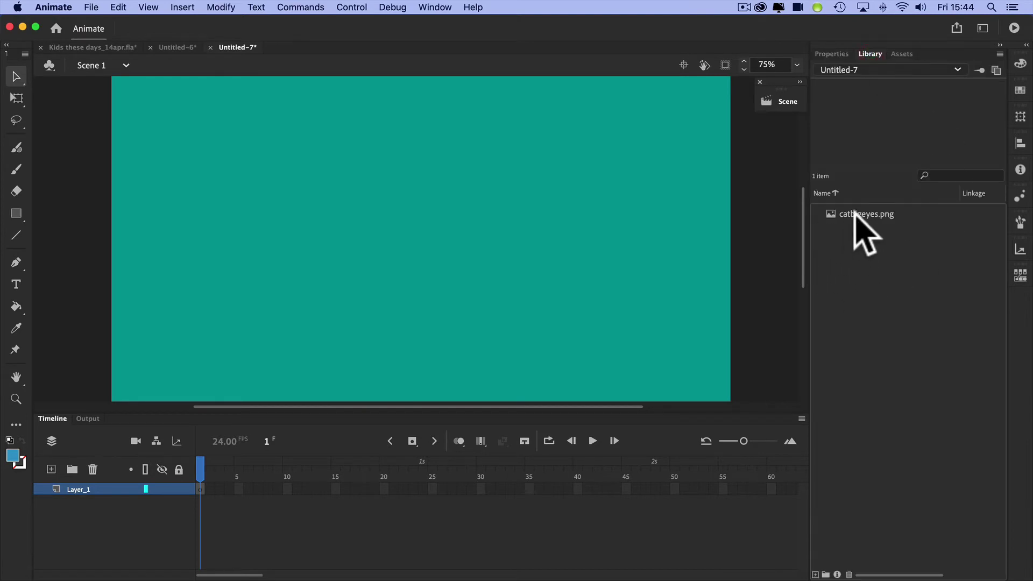
left_click_drag(855, 215, 420, 249)
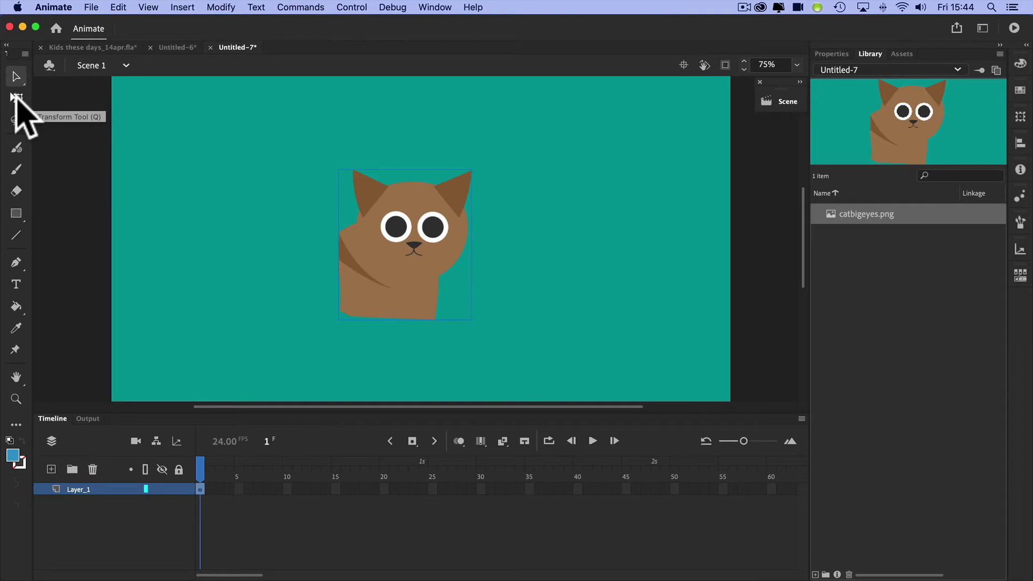
left_click(183, 7)
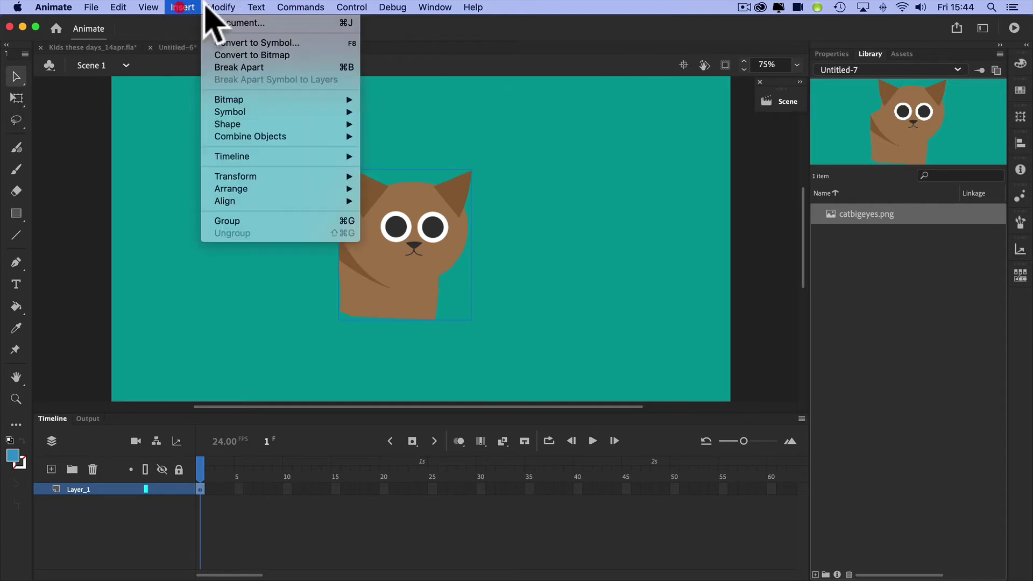
left_click(253, 43)
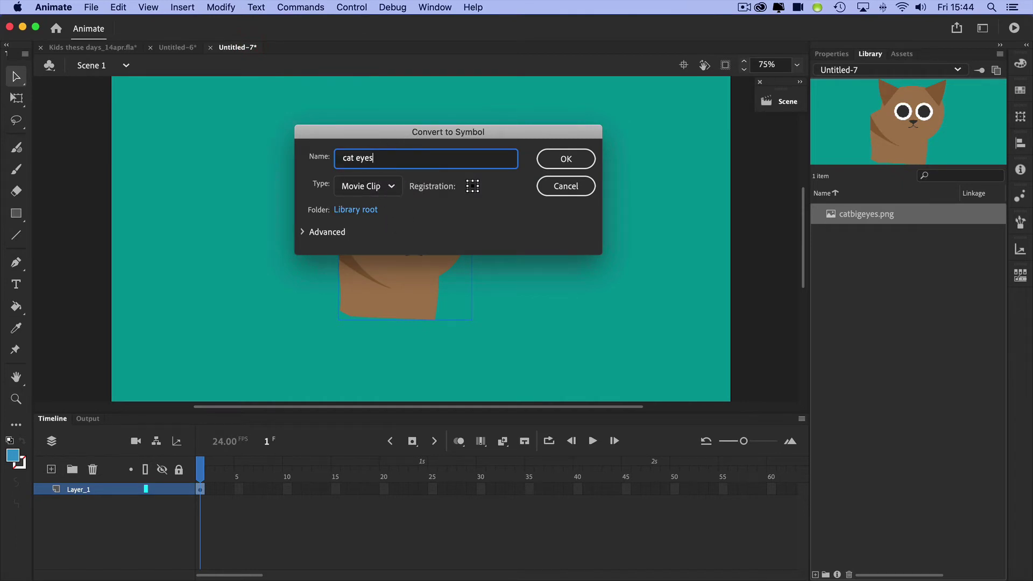
type("cat eyes")
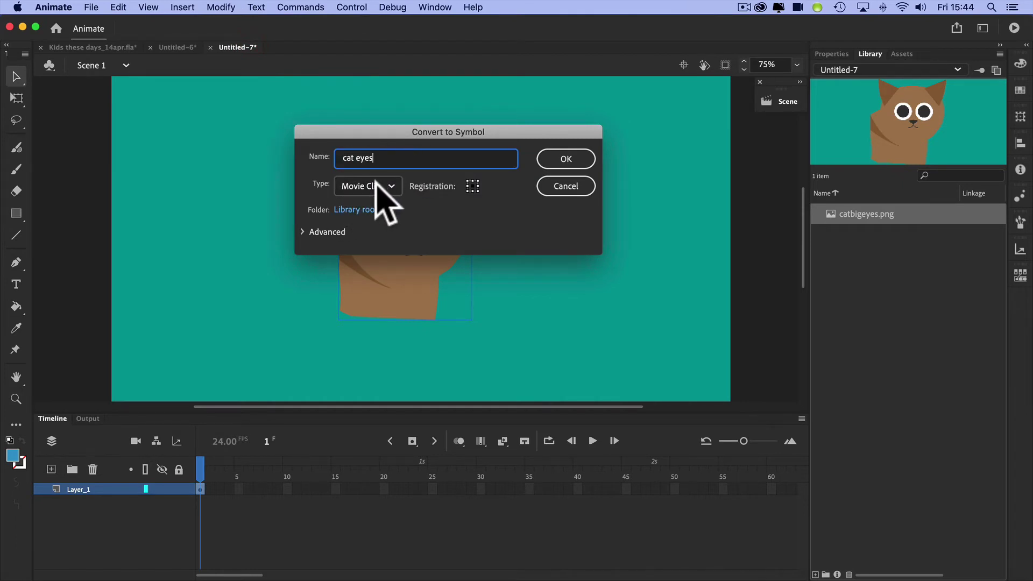
left_click(569, 157)
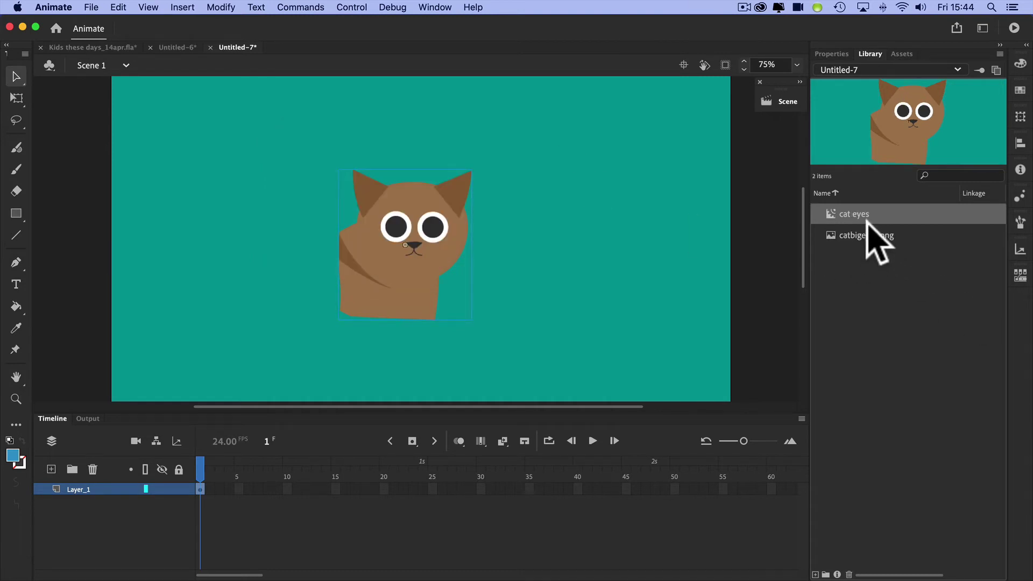
Step: Inside cat eyes, rename Layer_1 to cat and add a keyframe at frame 25
double_click(831, 212)
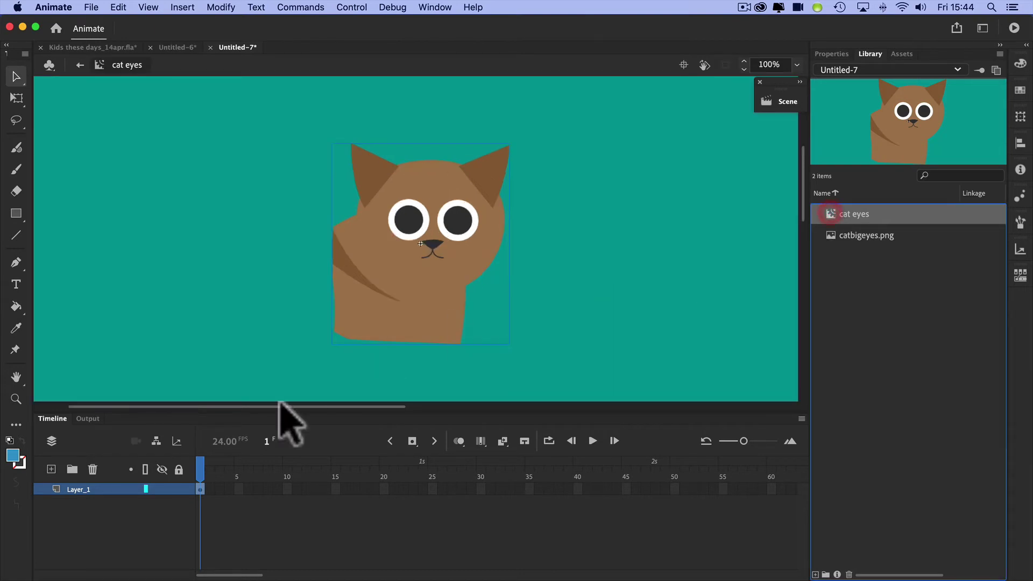
left_click(200, 489)
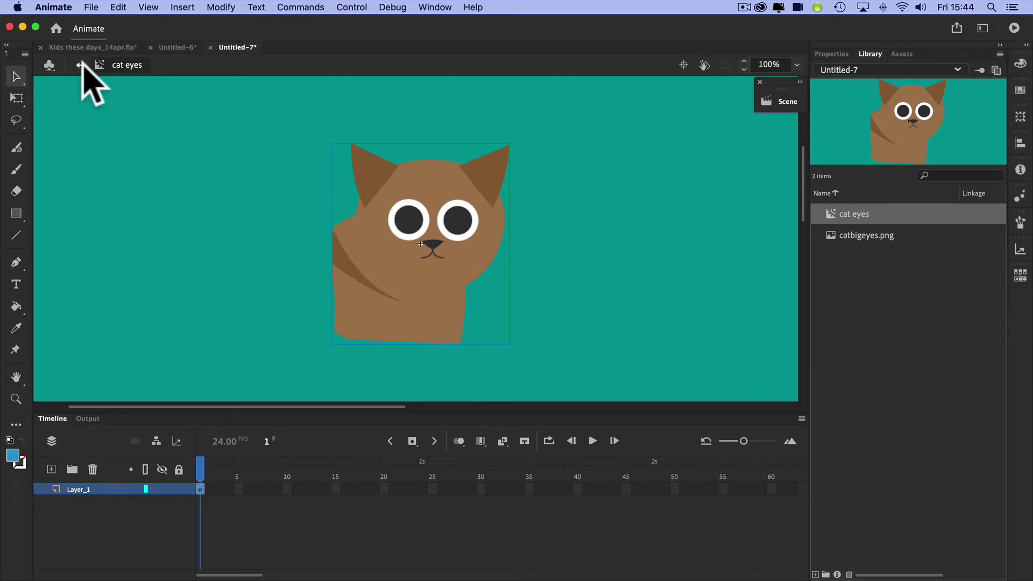
double_click(78, 489)
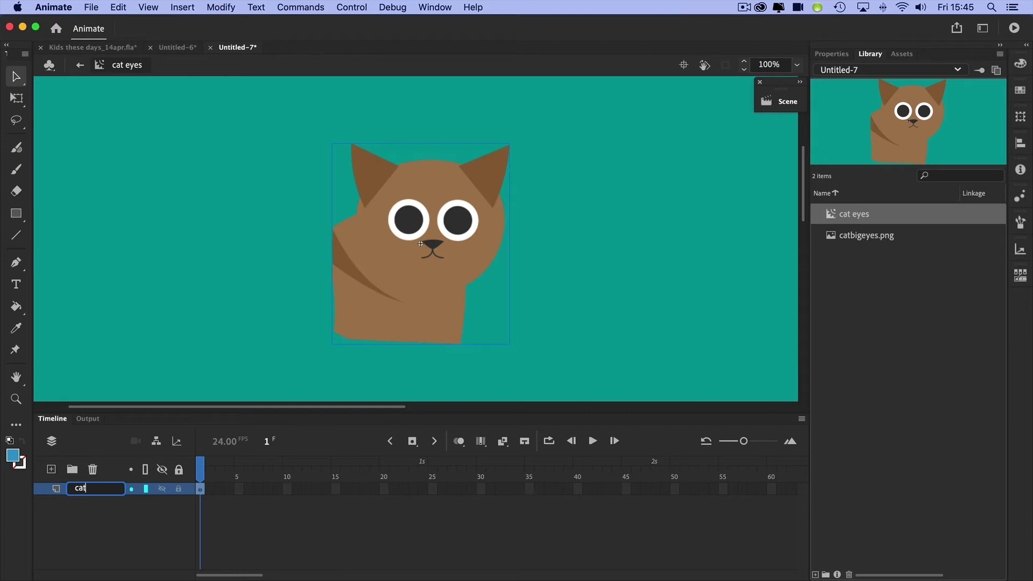
left_click(141, 515)
left_click(432, 489)
left_click(413, 440)
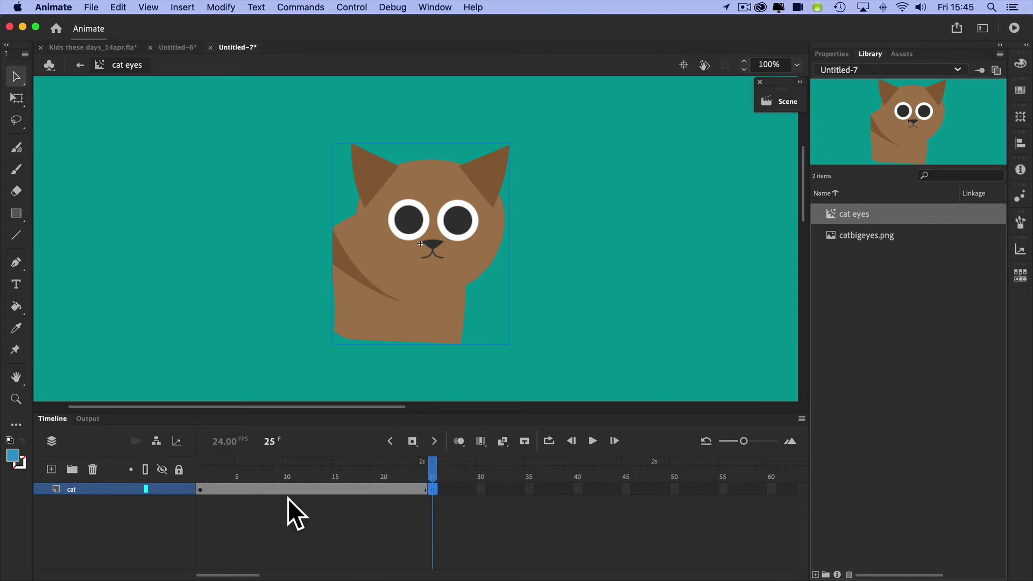
Step: Add two layers above cat named left_eye and right_eye
left_click(51, 469)
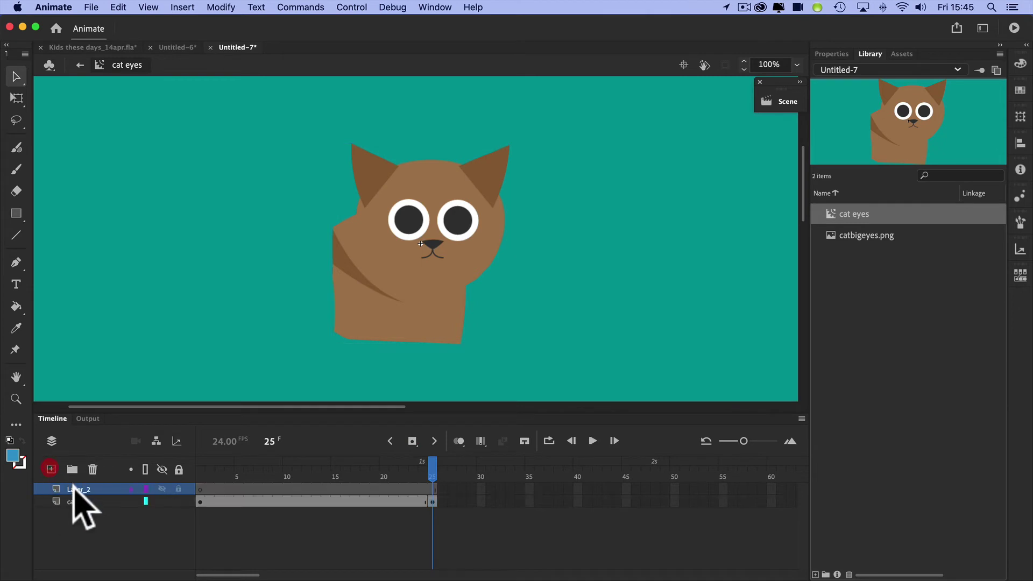
double_click(86, 488)
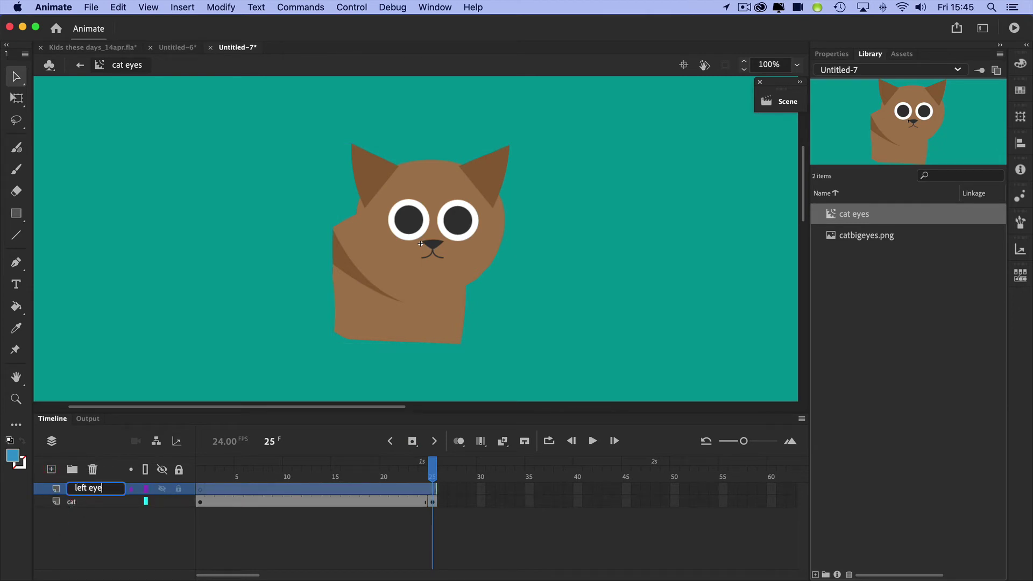
type("left eye")
key("Return")
left_click(640, 334)
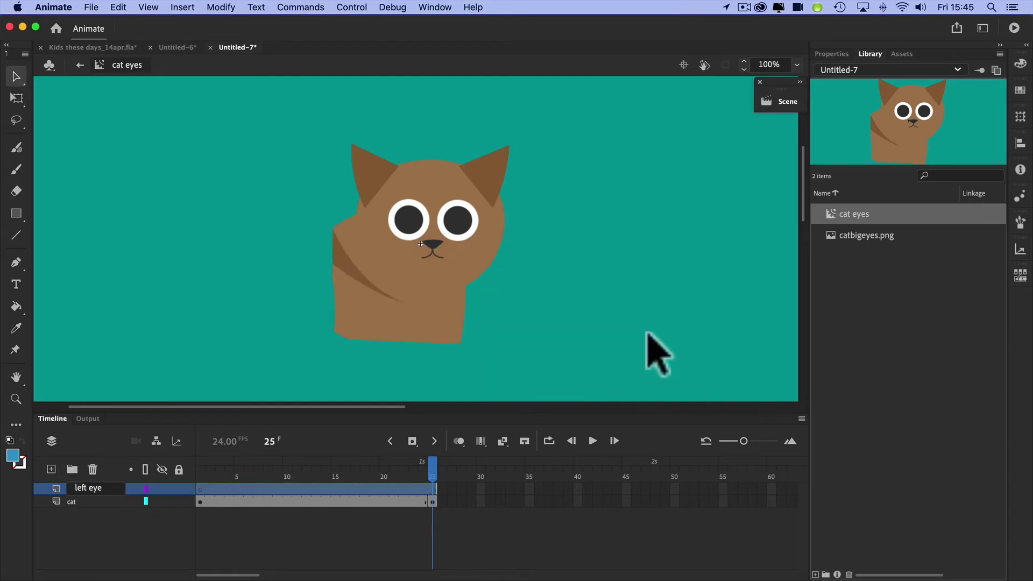
left_click(51, 470)
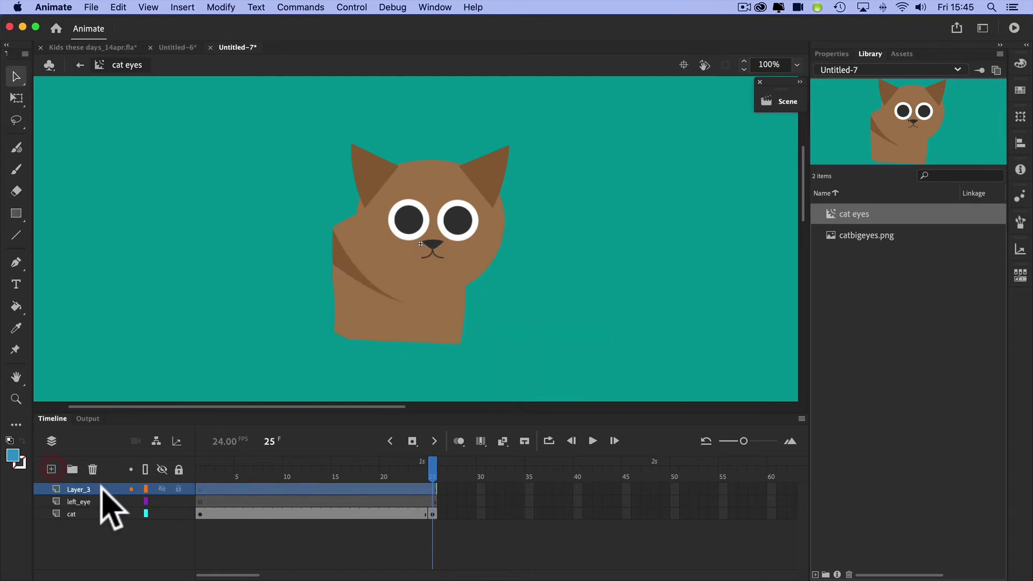
double_click(101, 487)
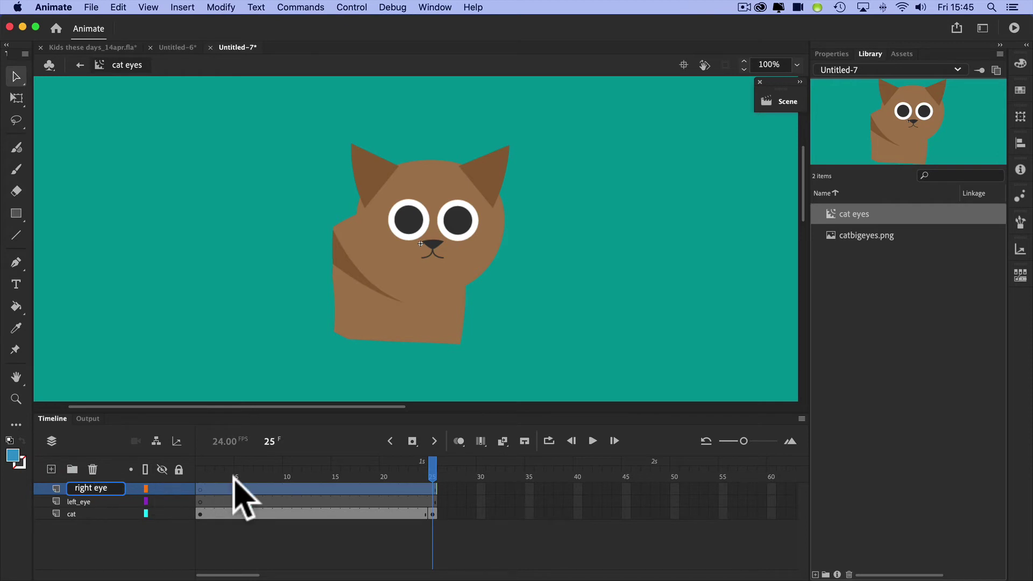
key("Return")
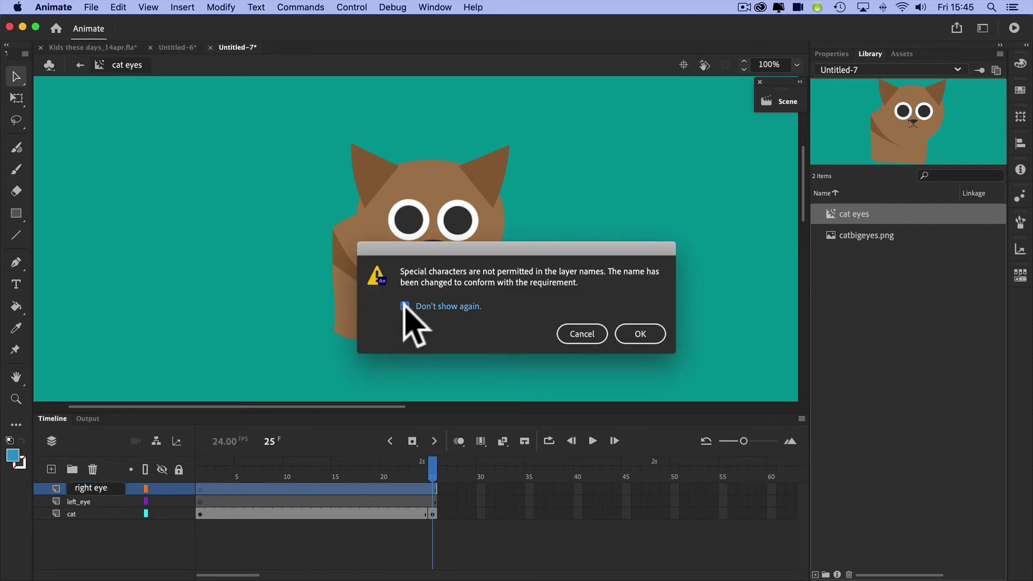
left_click(648, 335)
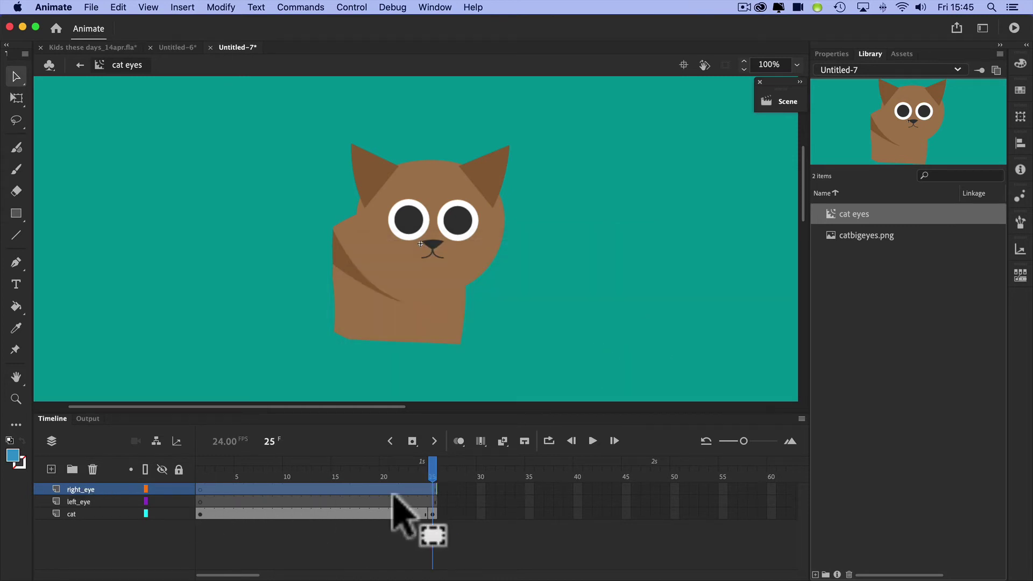
Step: Lock the cat layer and select left_eye frame 1 with the Oval tool
left_click(179, 513)
left_click(201, 501)
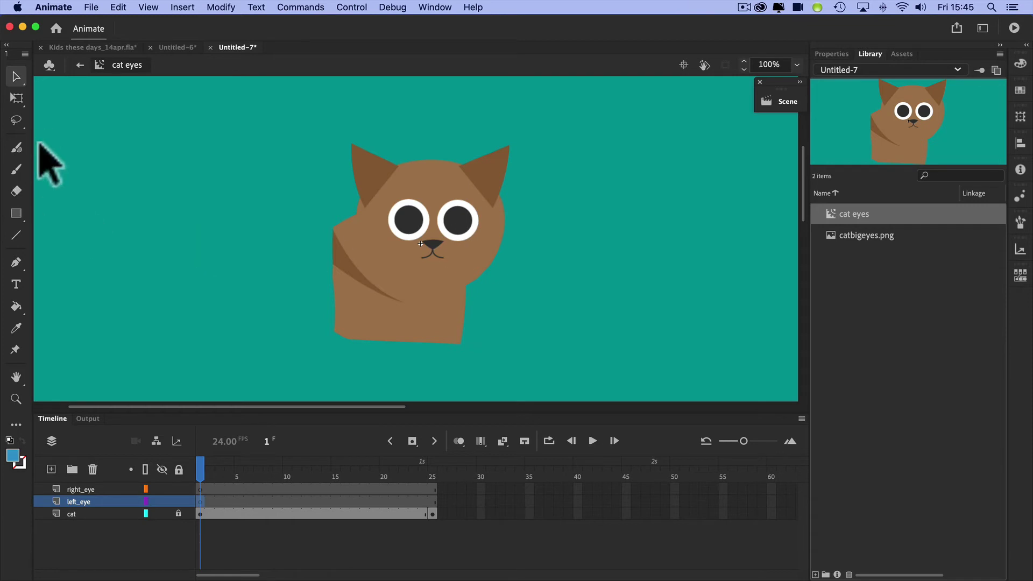
left_click_drag(15, 213, 74, 254)
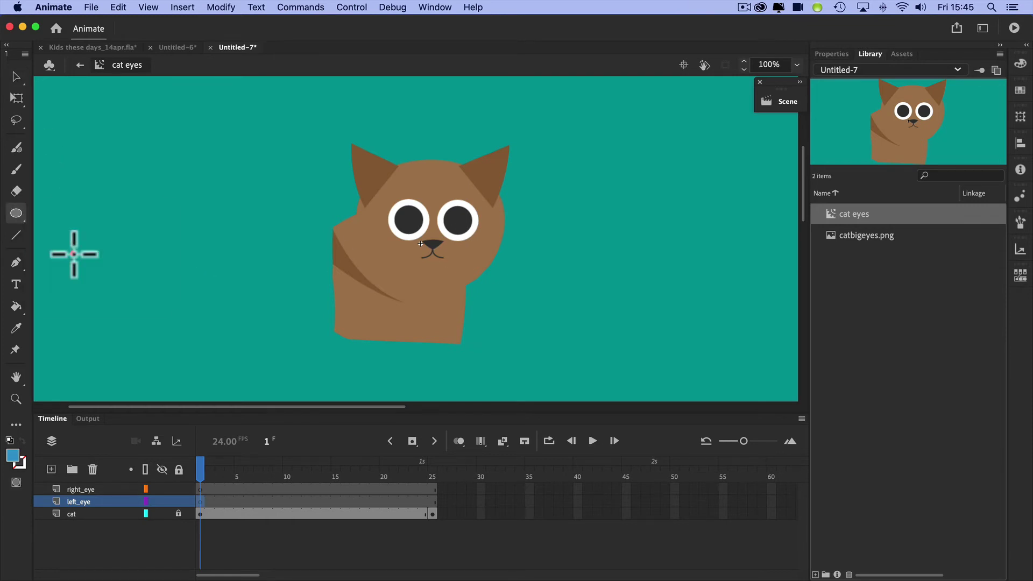
Step: Draw a small white circle on left_eye and move it onto the cat's right-hand eye
left_click(12, 456)
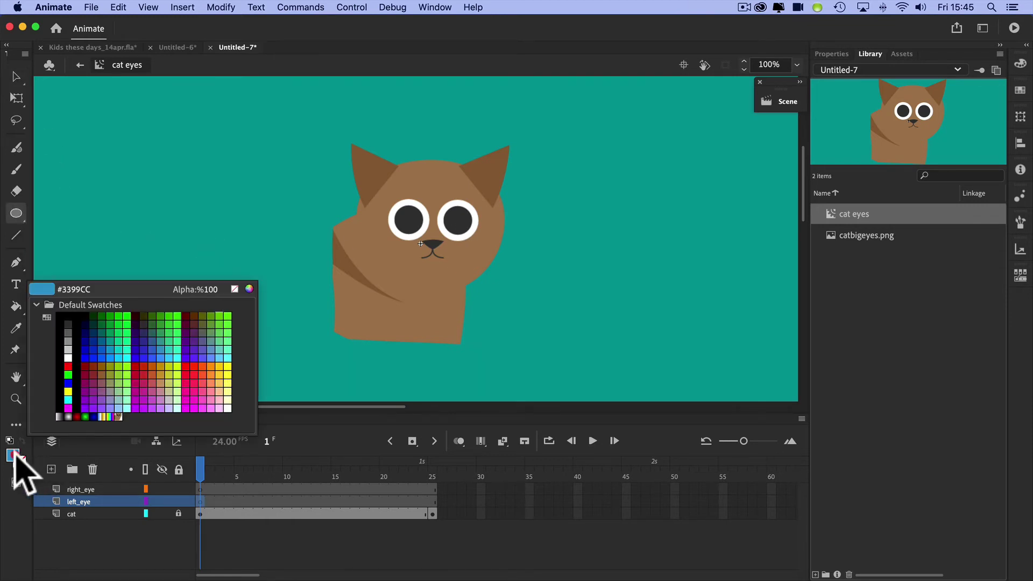
left_click(68, 358)
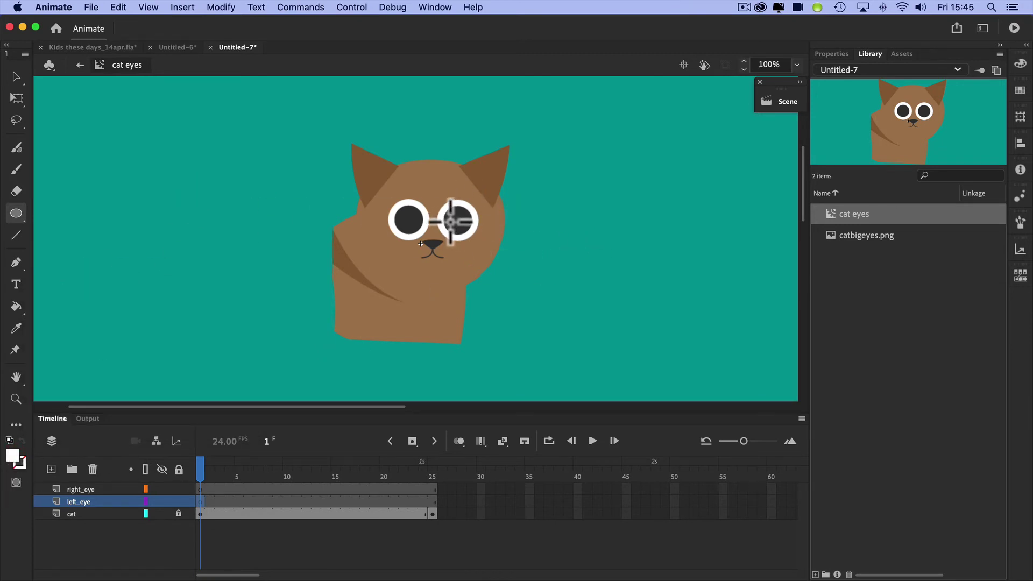
left_click_drag(518, 263, 532, 276)
left_click(16, 76)
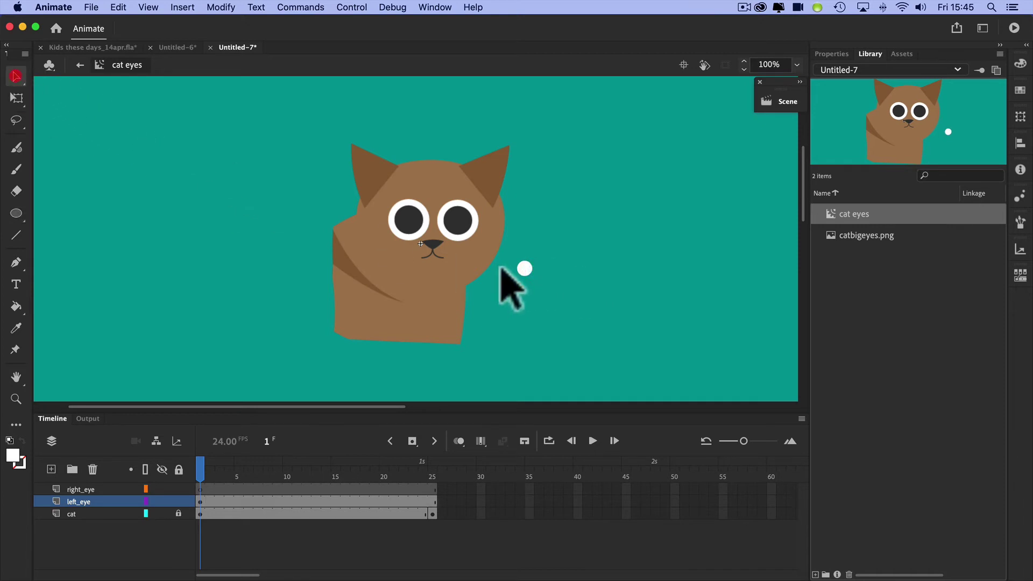
mouse_move(524, 269)
left_mouse_down()
mouse_move(450, 226)
mouse_move(461, 217)
left_mouse_up()
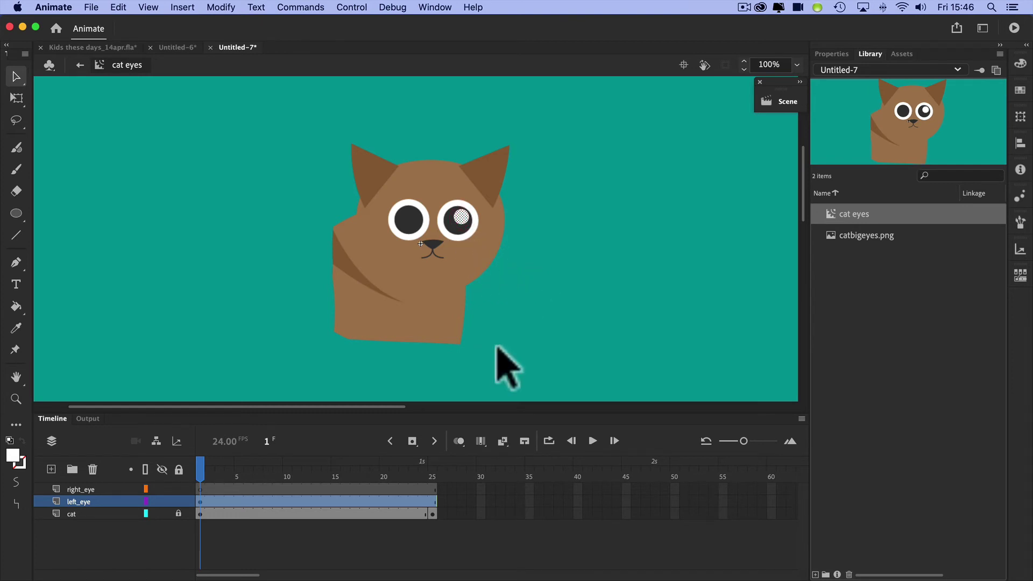
left_click_drag(203, 502, 305, 501)
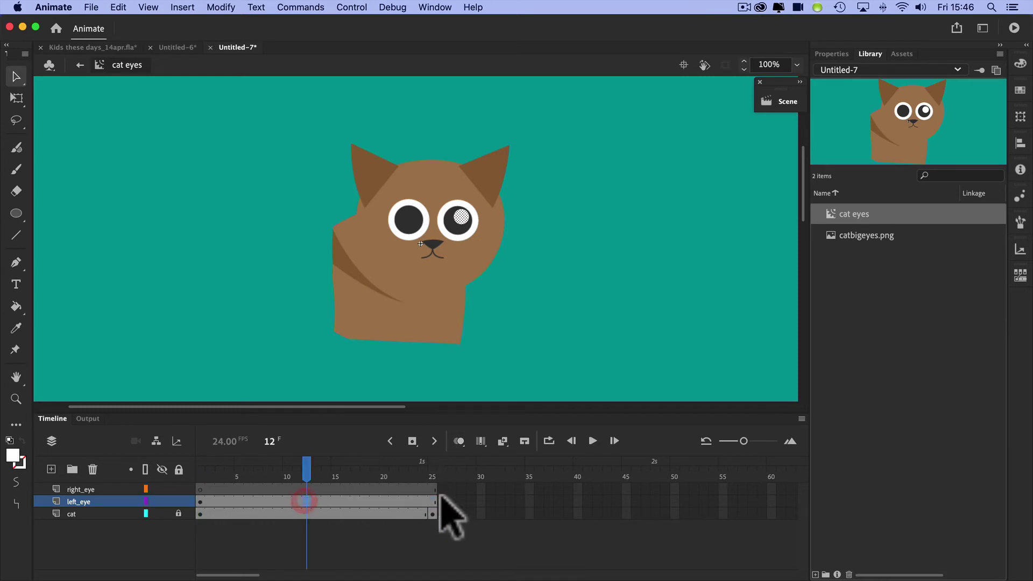
Step: Keyframe left_eye at frame 12, classic-tween frames 1–12, and shift the pupil down-left
left_click(413, 441)
right_click(252, 502)
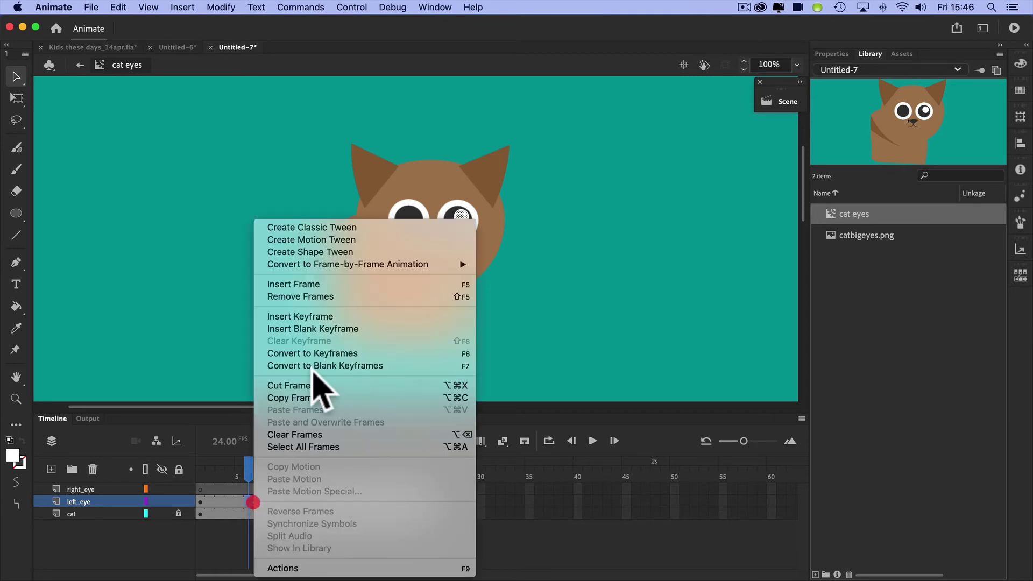
left_click(309, 227)
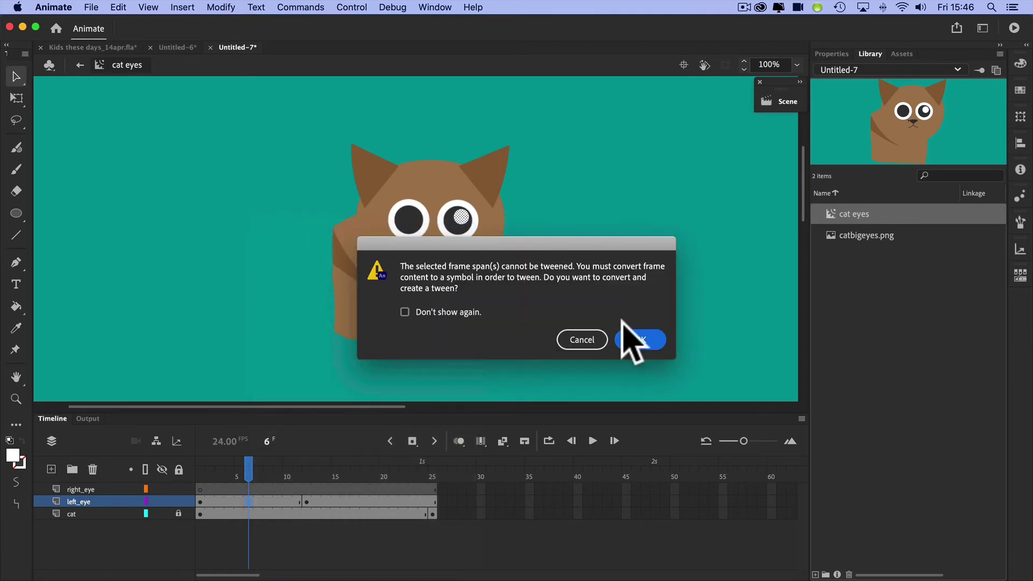
left_click(405, 312)
left_click(641, 339)
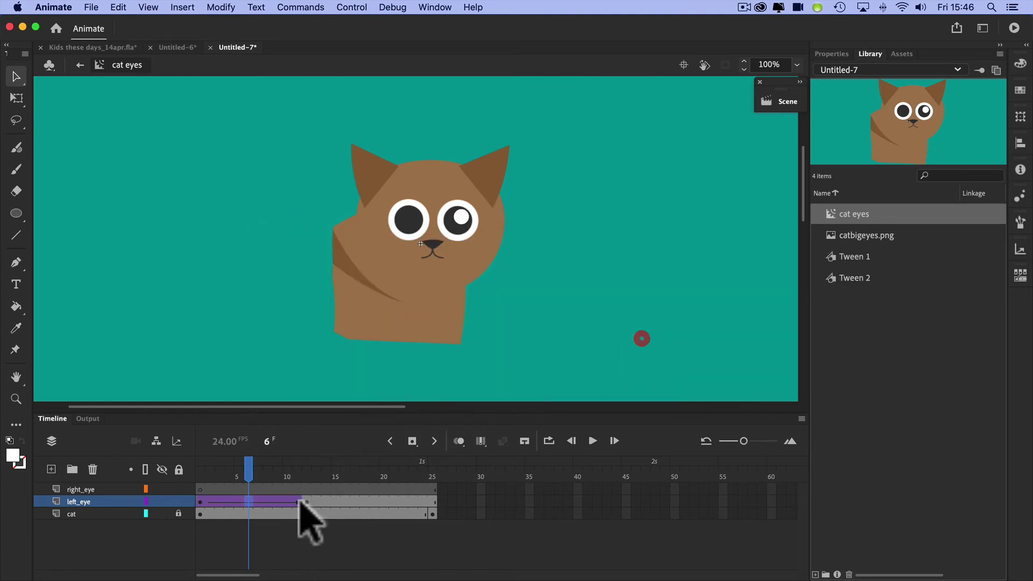
left_click(308, 502)
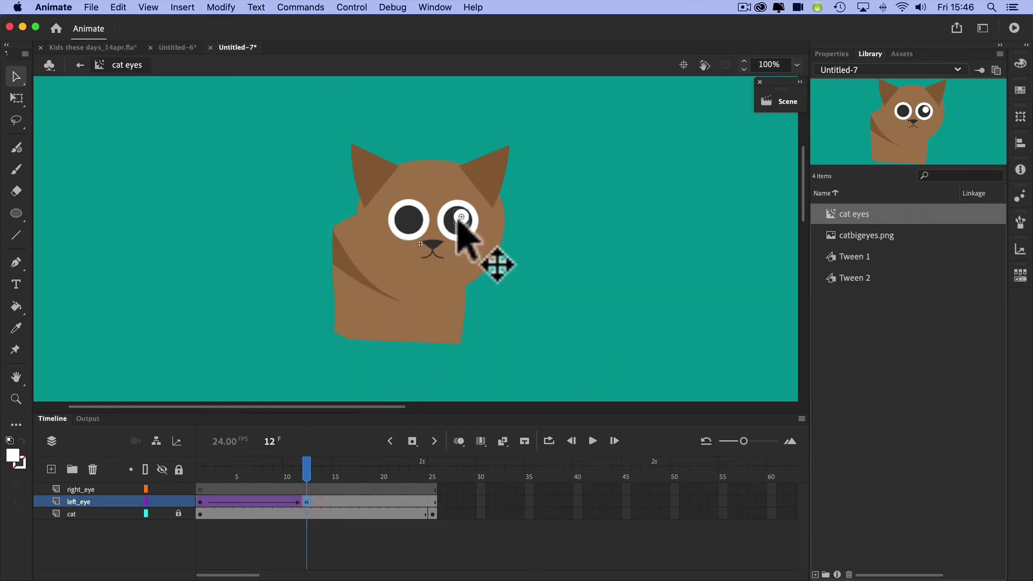
left_click_drag(457, 219, 451, 226)
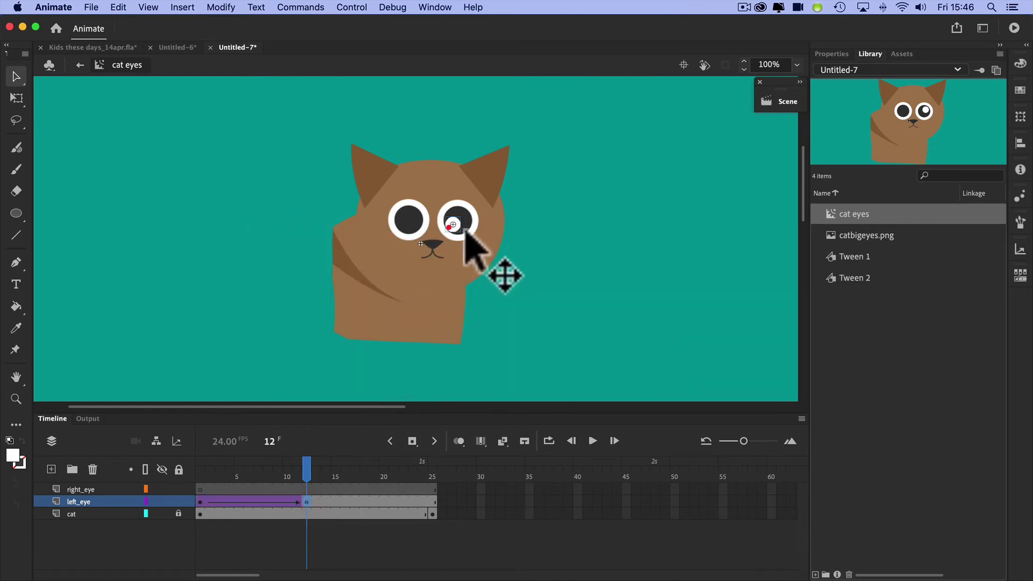
left_click_drag(303, 460, 430, 474)
Step: Keyframe frame 25, classic-tween frames 12–25, and move the pupil up and right
left_click(432, 503)
right_click(370, 500)
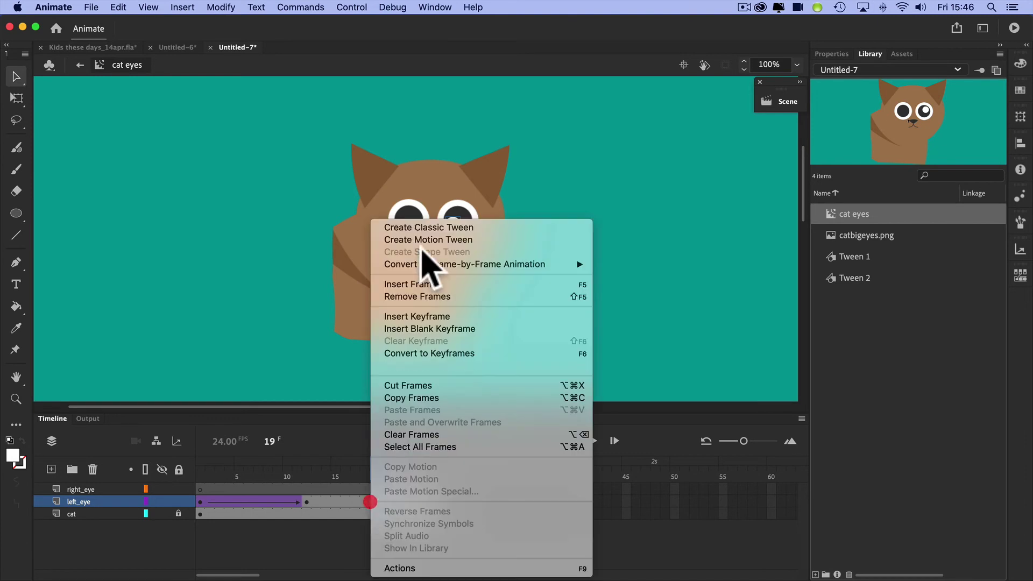
left_click(427, 228)
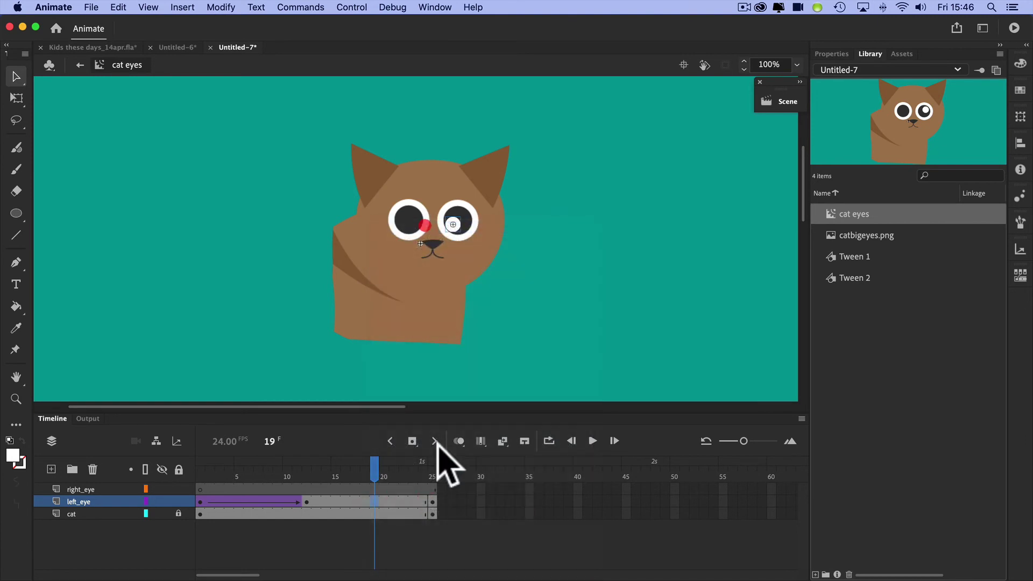
left_click(432, 503)
left_click_drag(454, 222, 463, 217)
Step: Zoom the stage to 200%, preview the pupil motion, and select right_eye frame 1
left_click(796, 65)
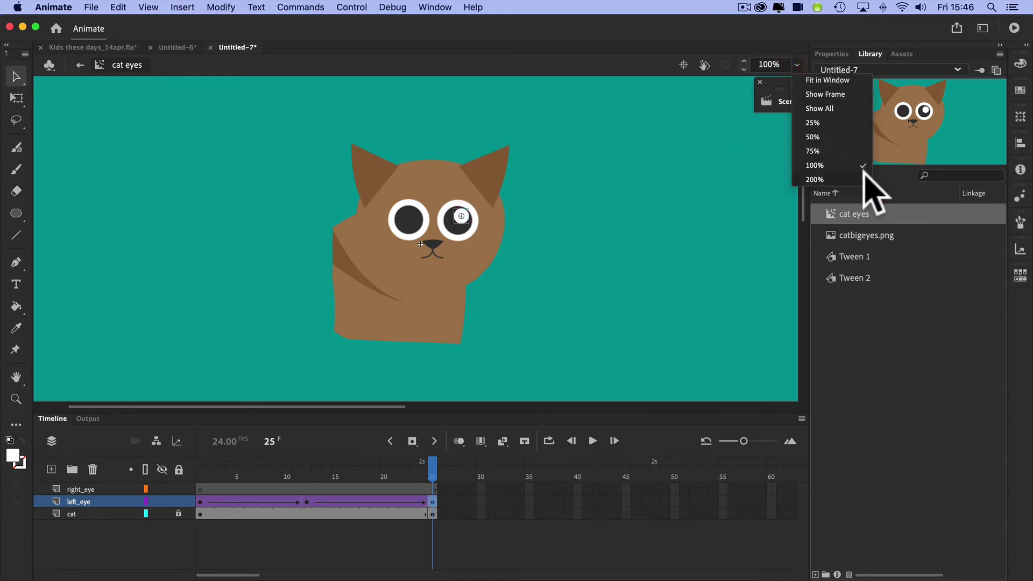
left_click(815, 180)
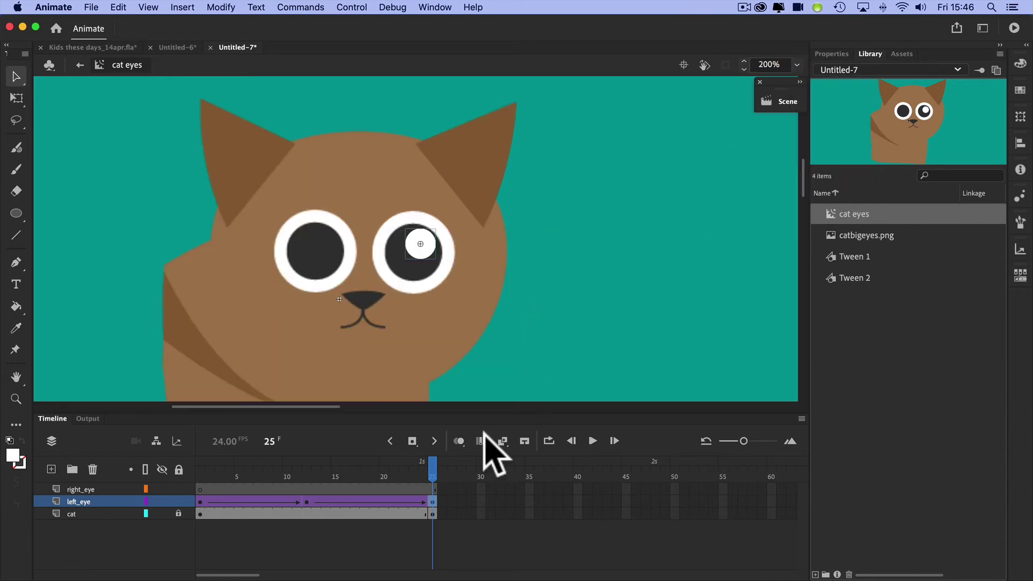
left_click_drag(433, 466, 297, 474)
left_click(199, 488)
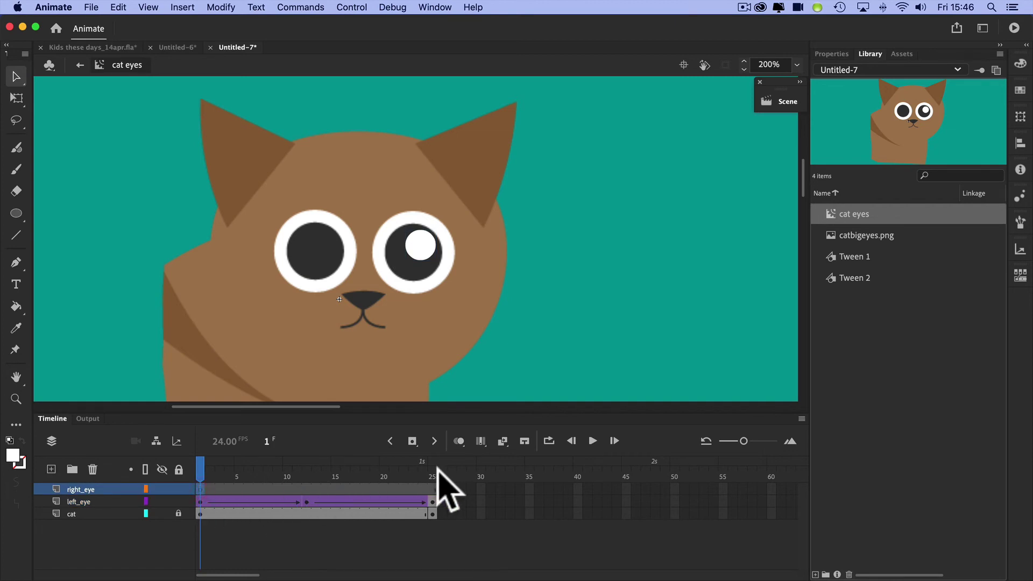
Step: Classic-tween right_eye over frames 1–12 and move its white highlight down at frame 12
left_click(17, 213)
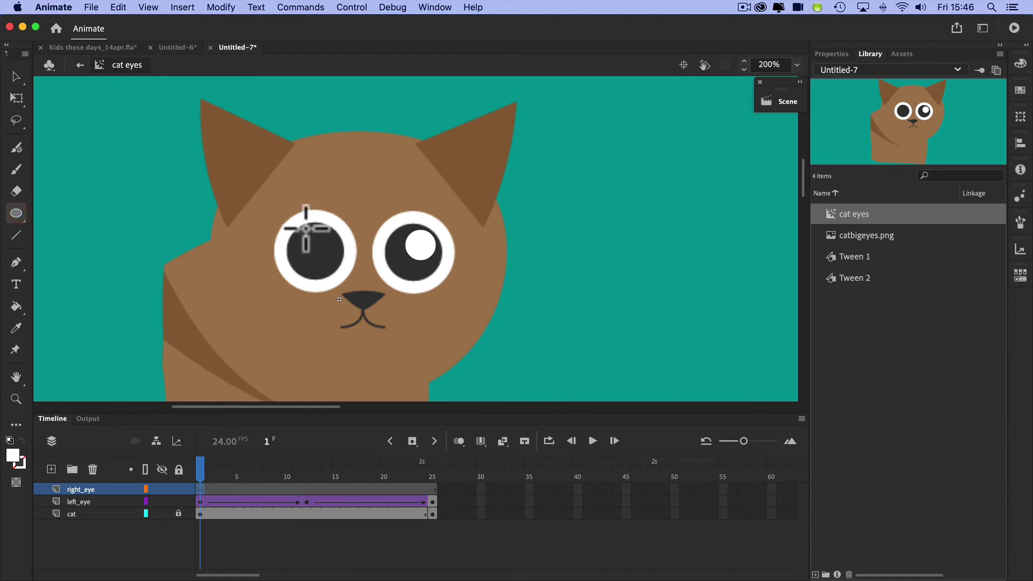
left_click(306, 488)
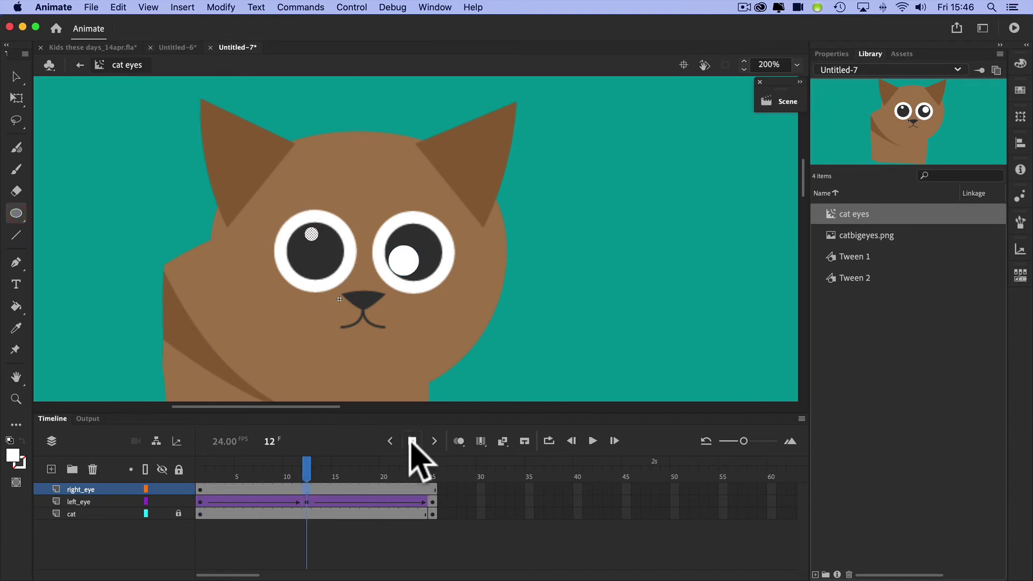
right_click(260, 488)
left_click(322, 227)
left_click(17, 77)
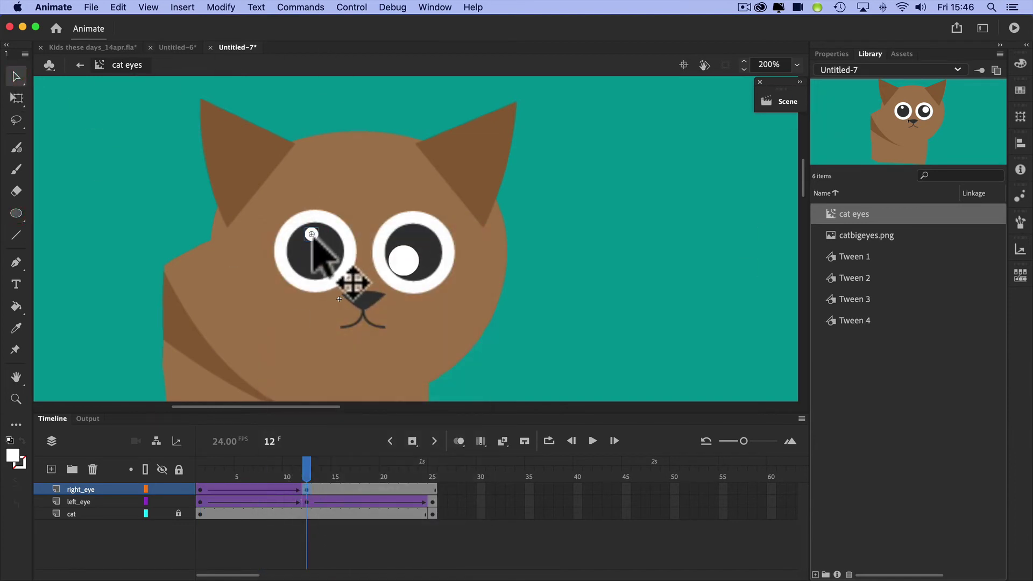
left_click_drag(310, 236, 326, 265)
Step: Tween right_eye frames 12–25 with the highlight moved up-left, lock cat, and test the movie
left_click(432, 489)
left_click(413, 441)
right_click(374, 489)
left_click(409, 226)
left_click(432, 488)
left_click_drag(327, 267, 302, 237)
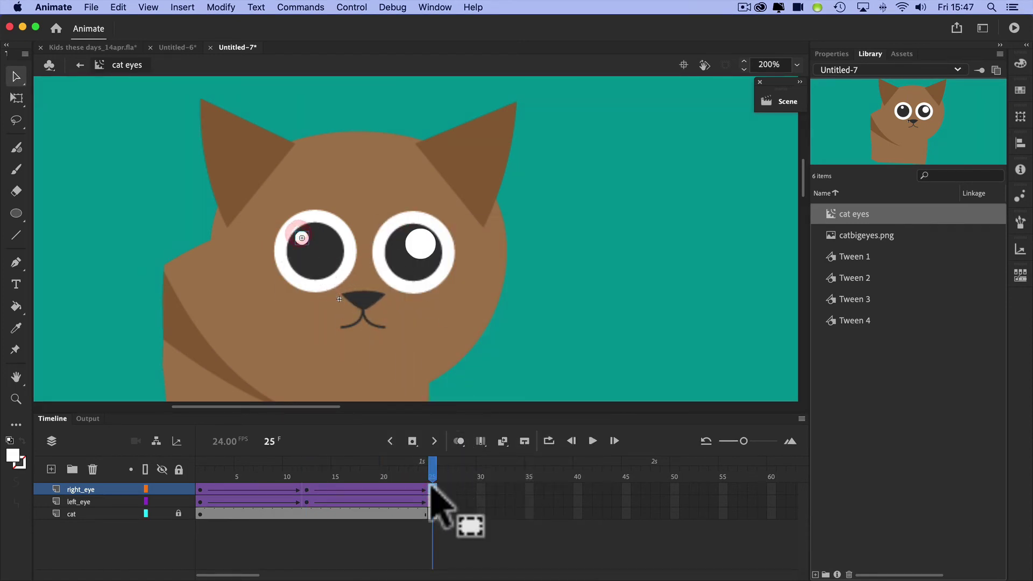
left_click_drag(429, 467, 170, 502)
left_click(179, 513)
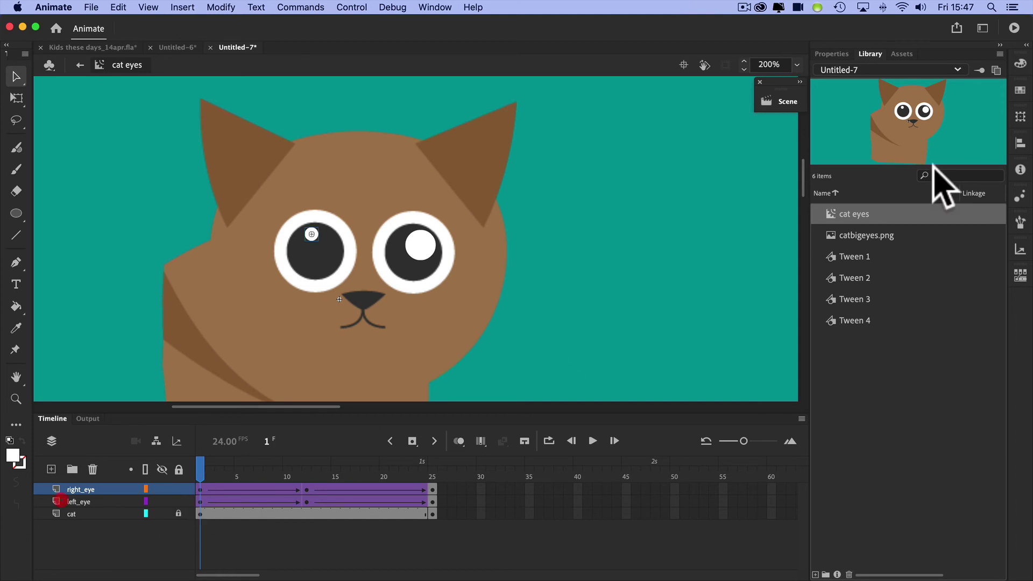
left_click(1014, 27)
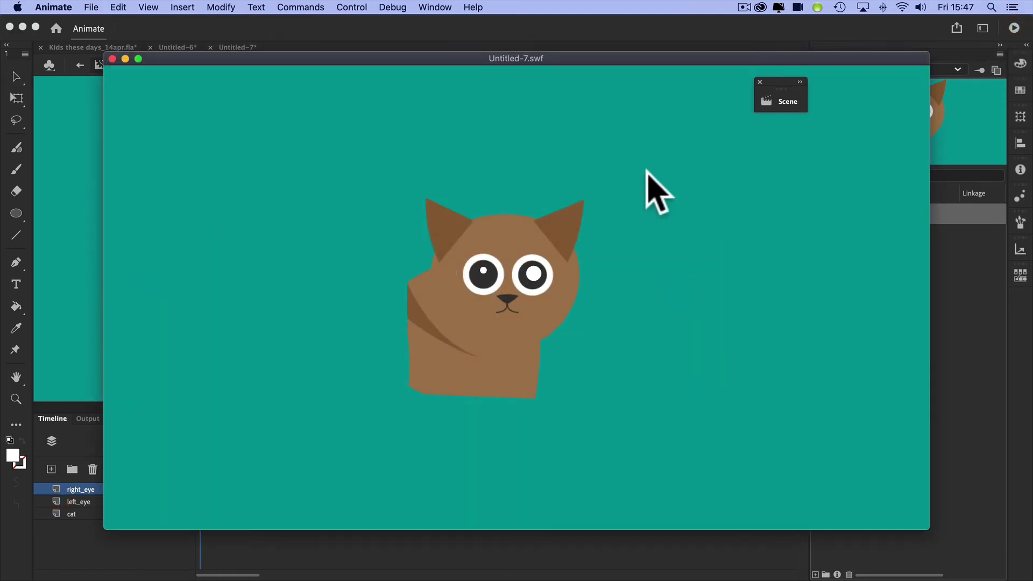
Step: Add a right_eye keyframe at frame 6 and nudge that pupil slightly up-left
left_click(112, 58)
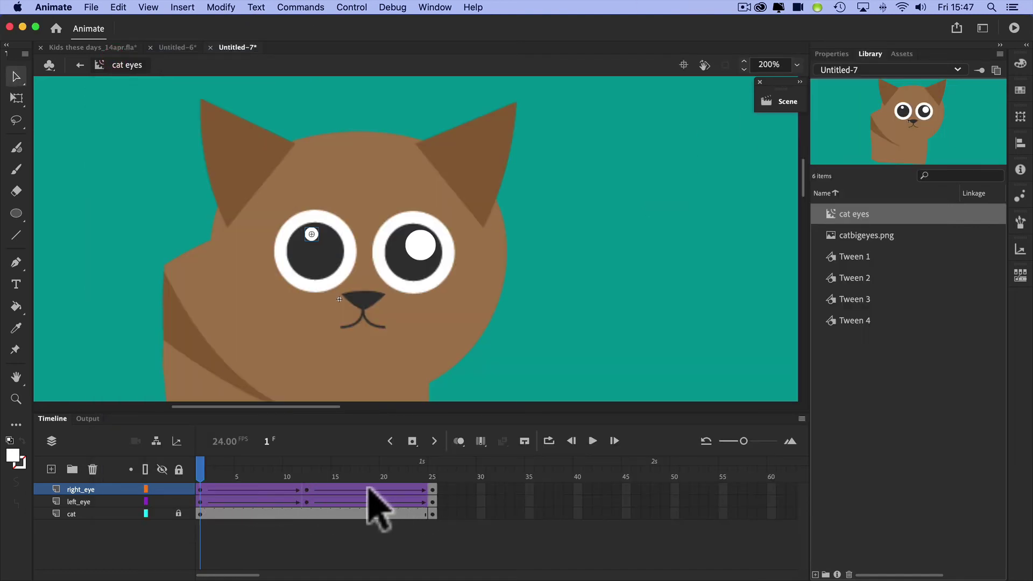
left_click(248, 487)
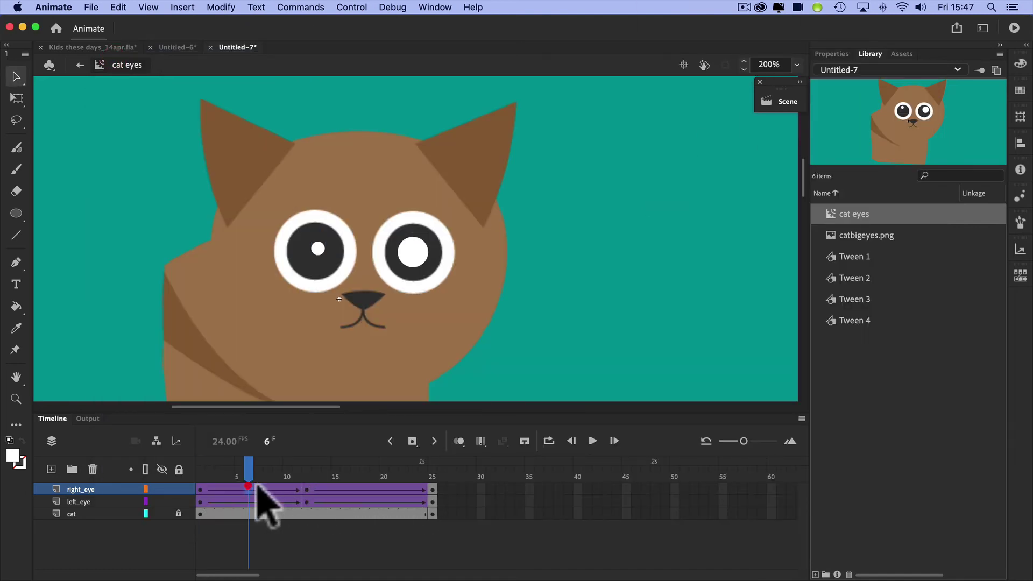
left_click(412, 441)
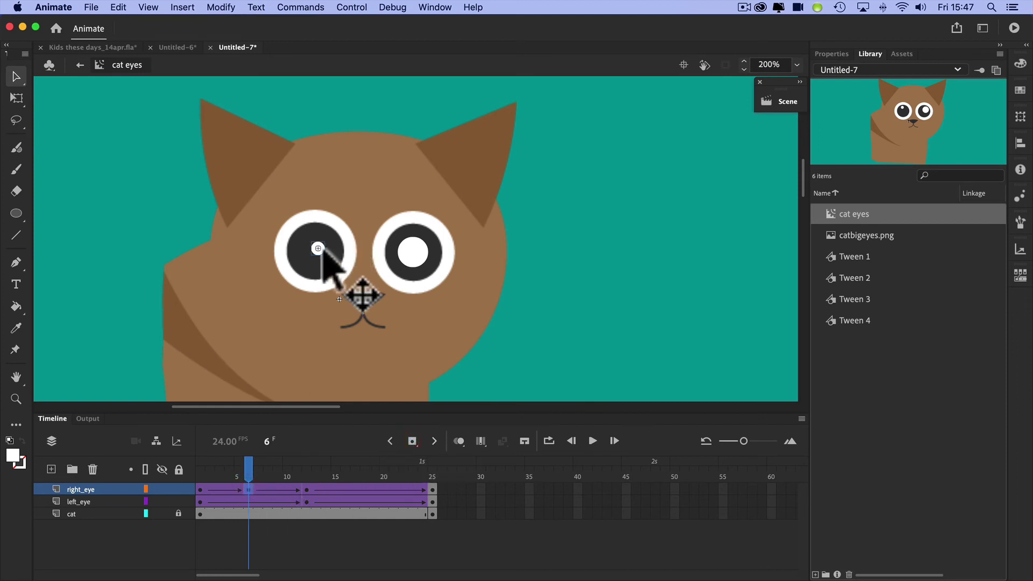
left_click_drag(318, 247, 303, 271)
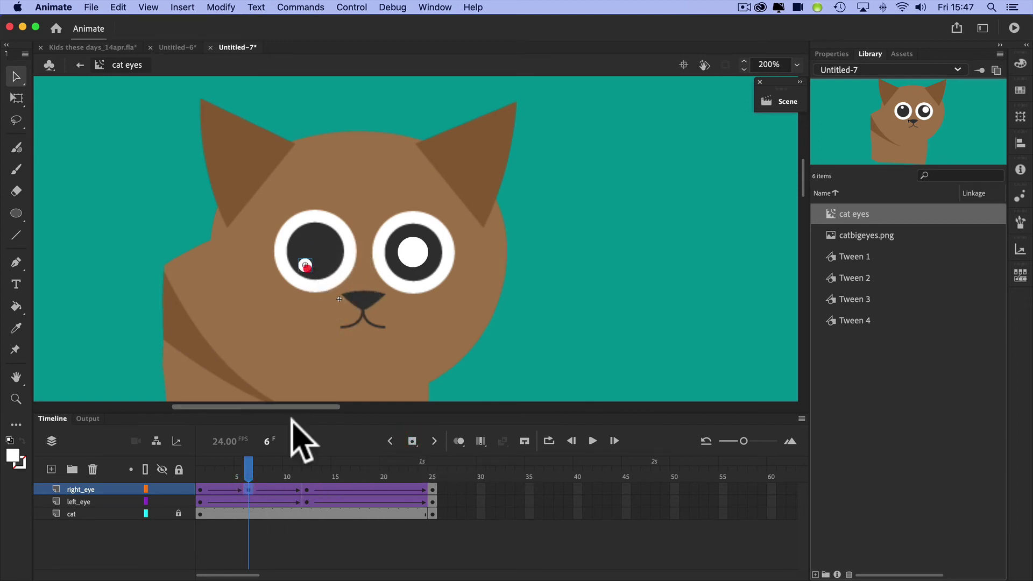
Step: Add a left_eye keyframe at frame 18 with the pupil moved up-left, then test the movie
left_click(365, 502)
left_click(413, 441)
left_click(409, 253)
left_click_drag(412, 252, 399, 238)
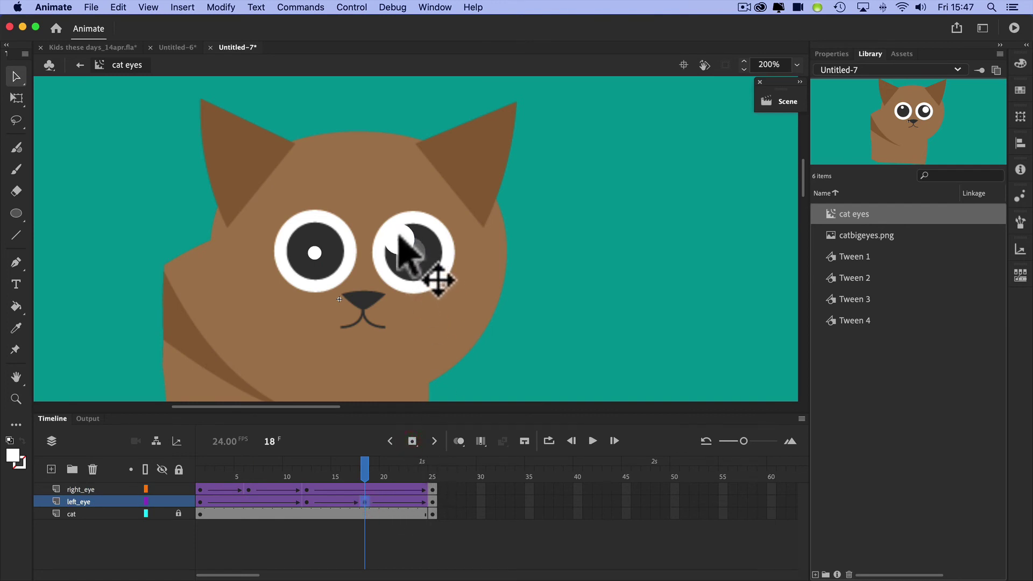
left_click(1014, 28)
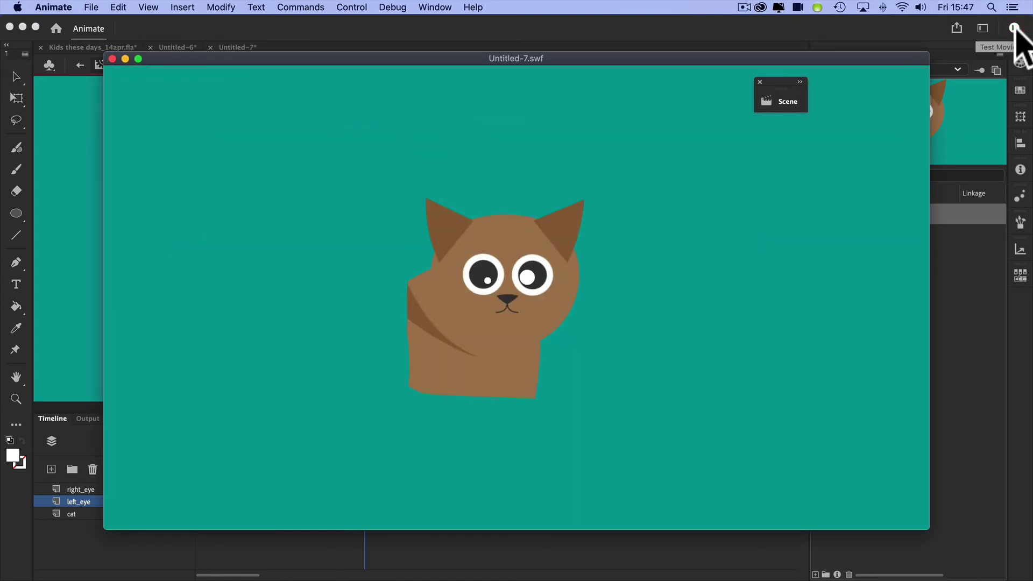
left_click(112, 59)
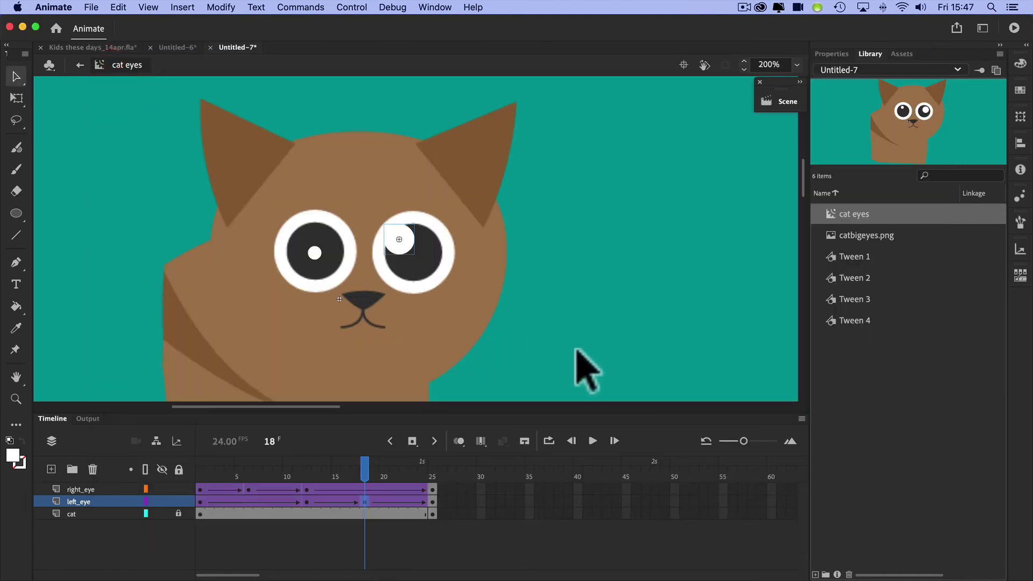
Step: Back on Scene 1, extend Layer_1 with a keyframe at frame 48 and test the movie
left_click(79, 61)
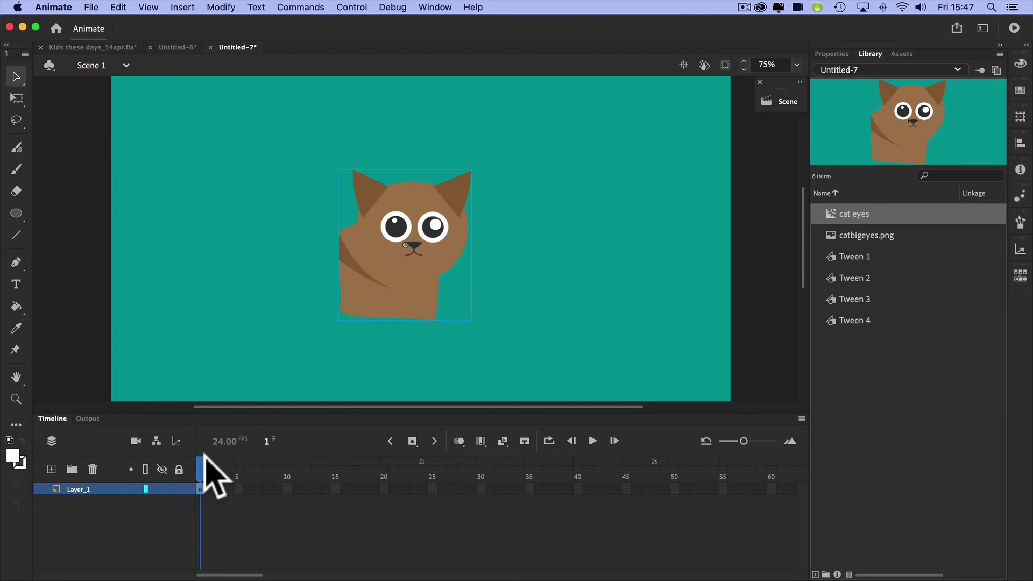
left_click_drag(201, 462, 387, 474)
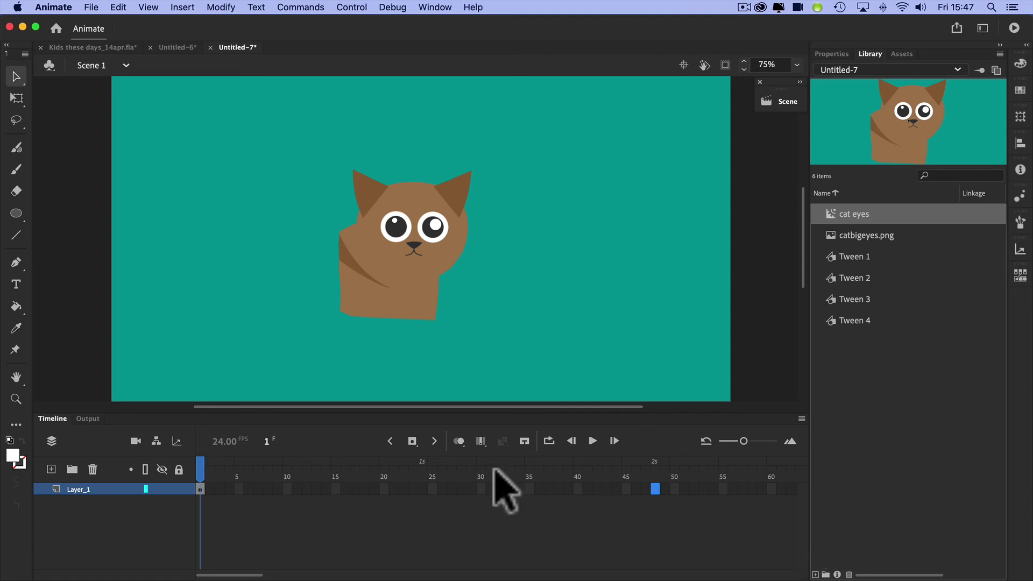
left_click(412, 441)
left_click_drag(657, 466, 690, 477)
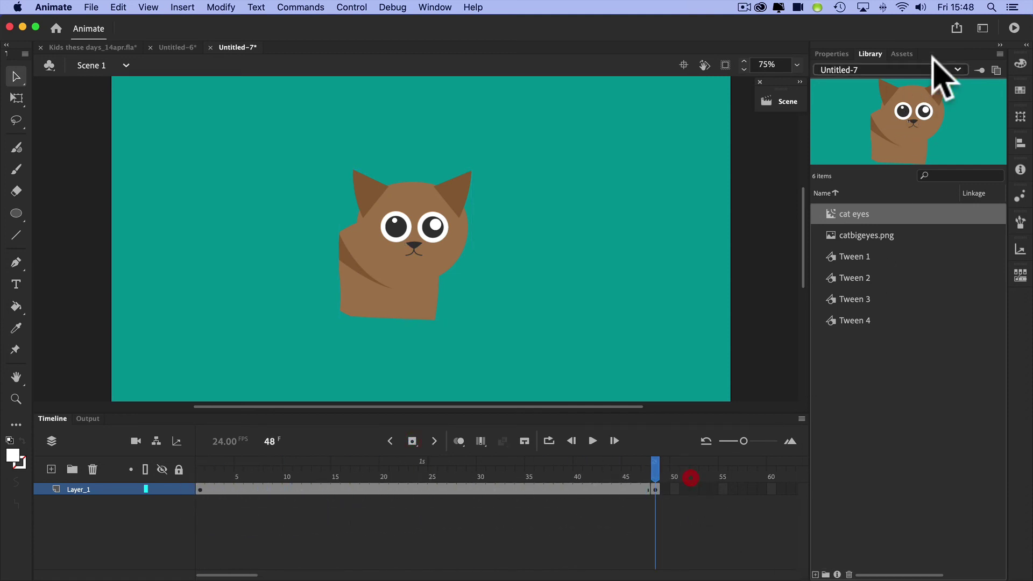
left_click(1014, 28)
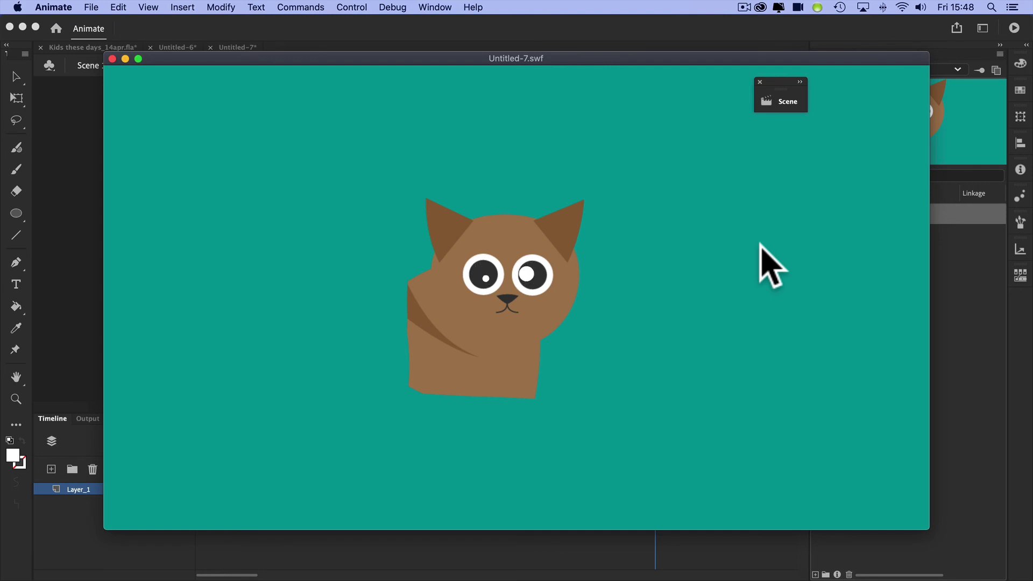
left_click(111, 59)
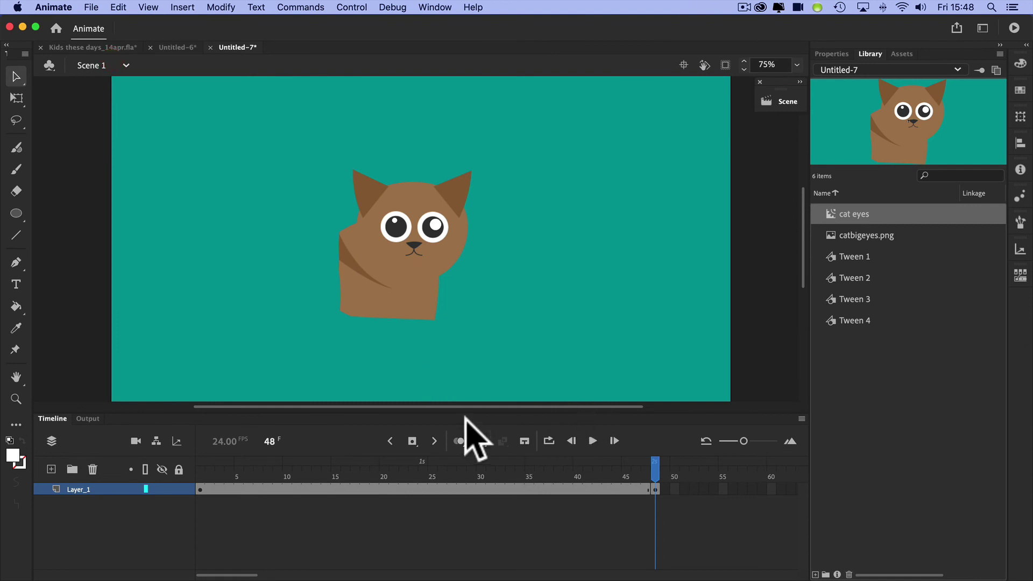
Step: Move the cat to the stage's left side at frame 1 and create a classic tween
left_click(200, 489)
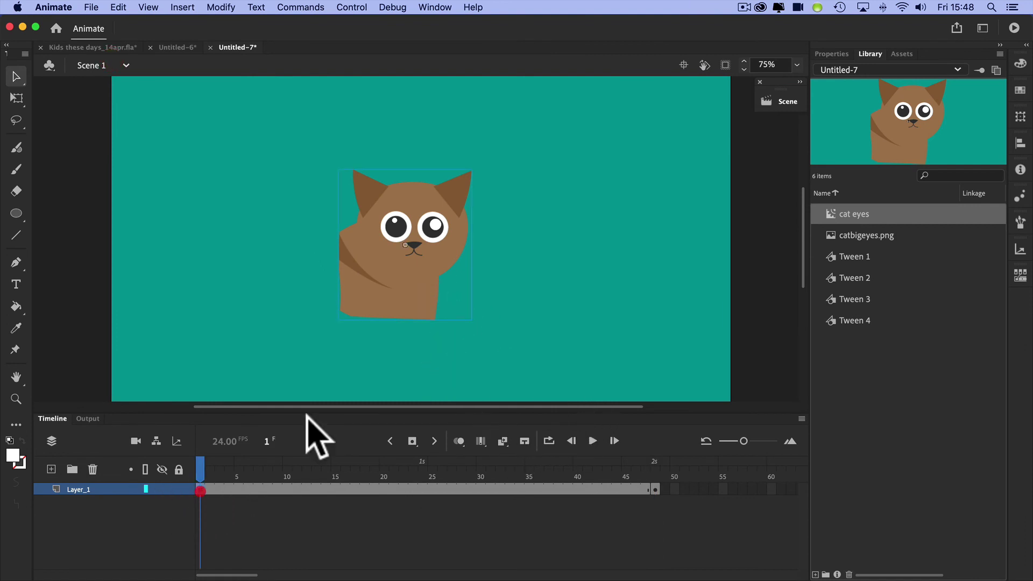
left_click_drag(397, 296, 237, 267)
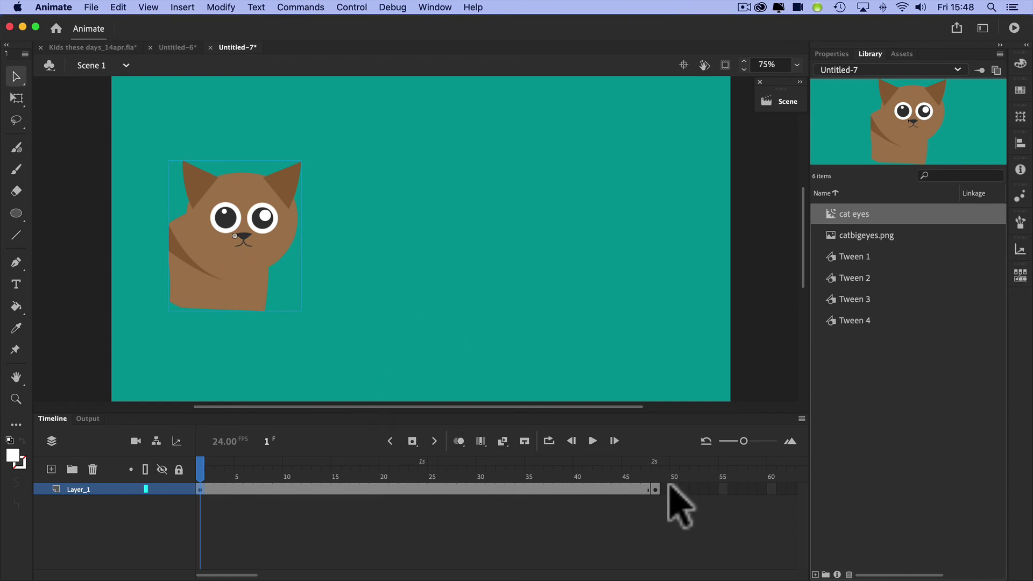
right_click(343, 486)
left_click(408, 226)
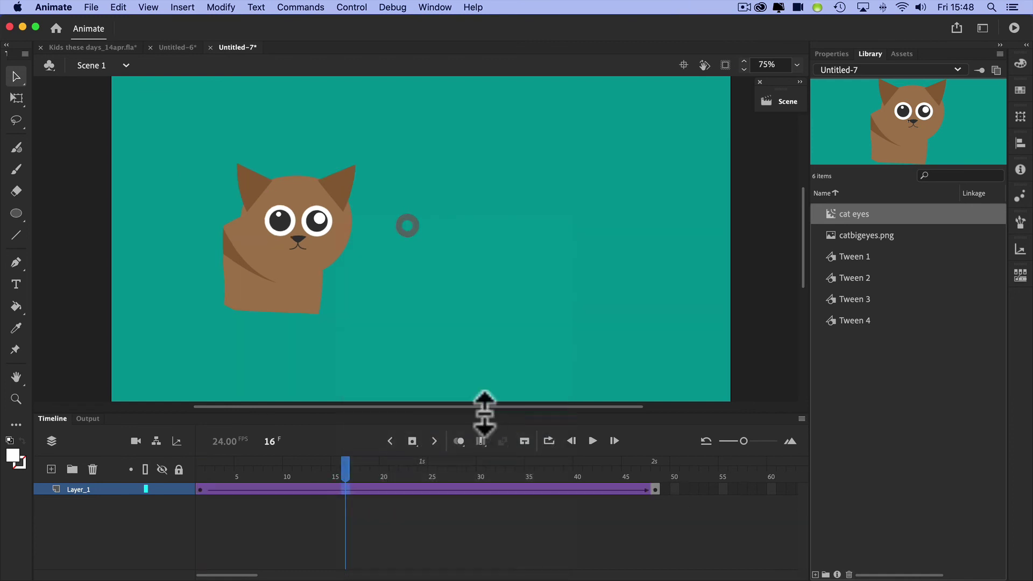
Step: At frame 48 move the cat to the stage's right side, then preview and test the movie
left_click_drag(349, 489, 654, 490)
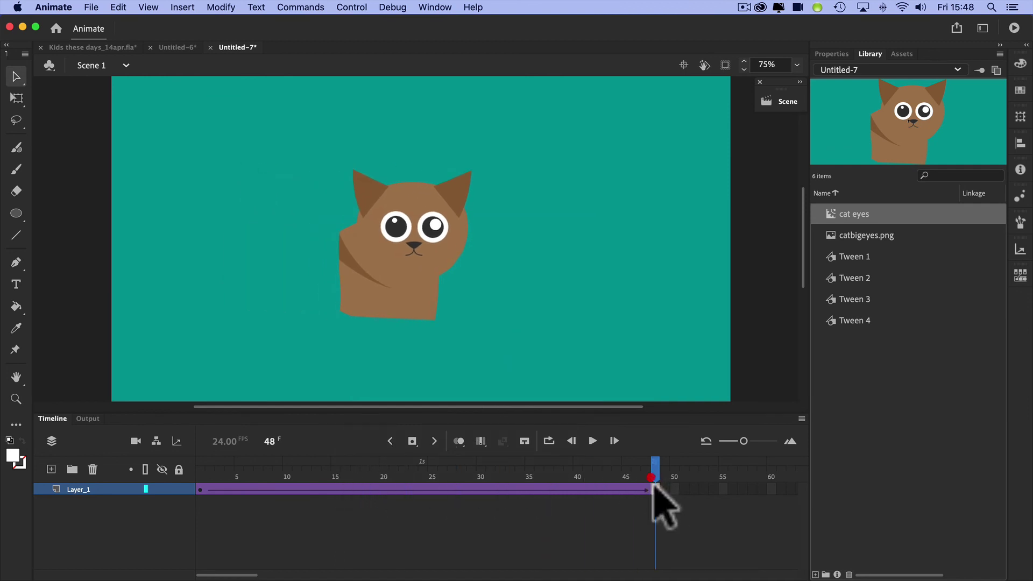
left_click_drag(422, 270, 617, 284)
left_click_drag(655, 476, 160, 530)
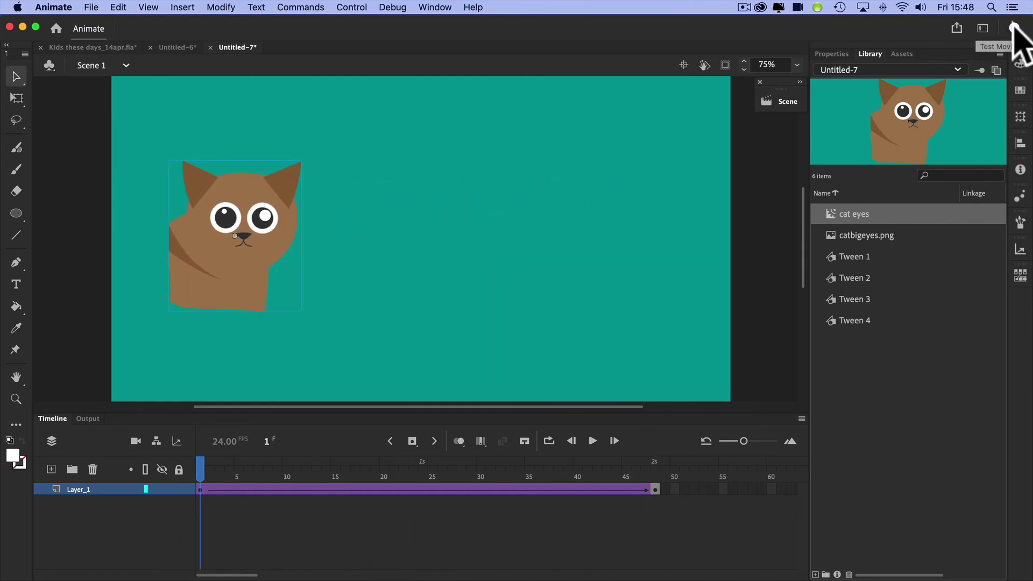
key("super+Return")
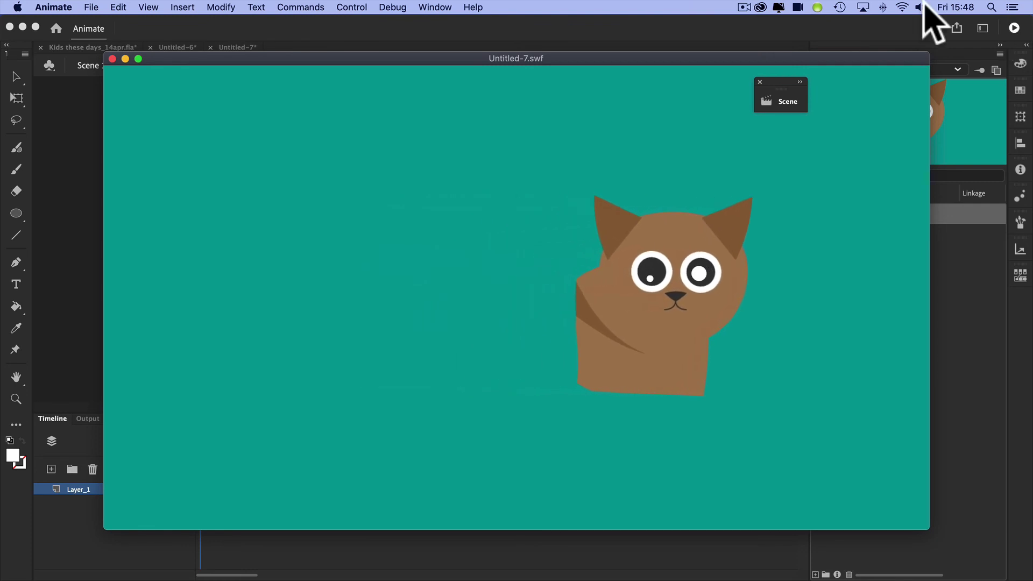
left_click(111, 60)
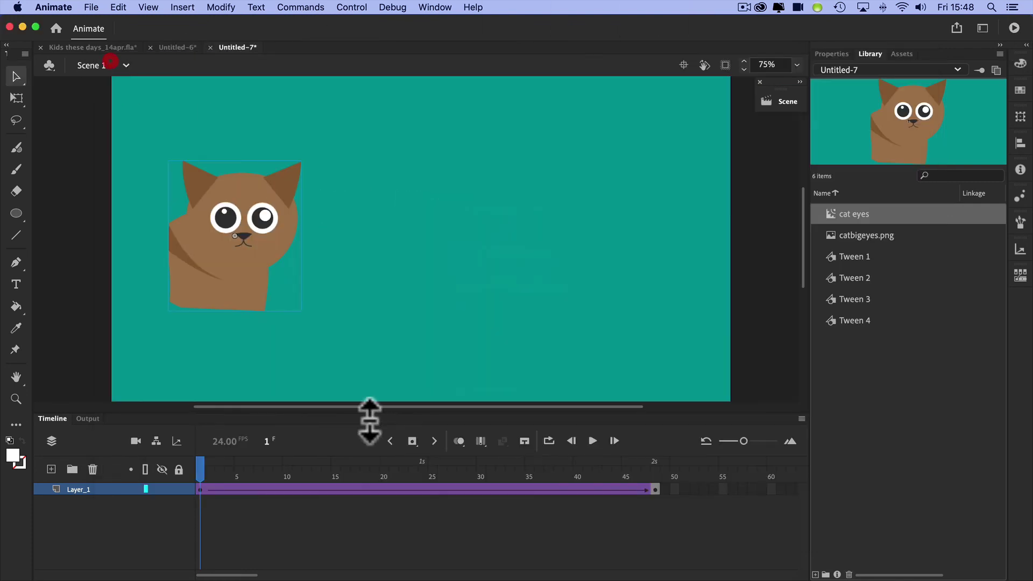
Step: View the cat instance's properties, check the symbol types in Convert to Symbol, and cancel
left_click(833, 53)
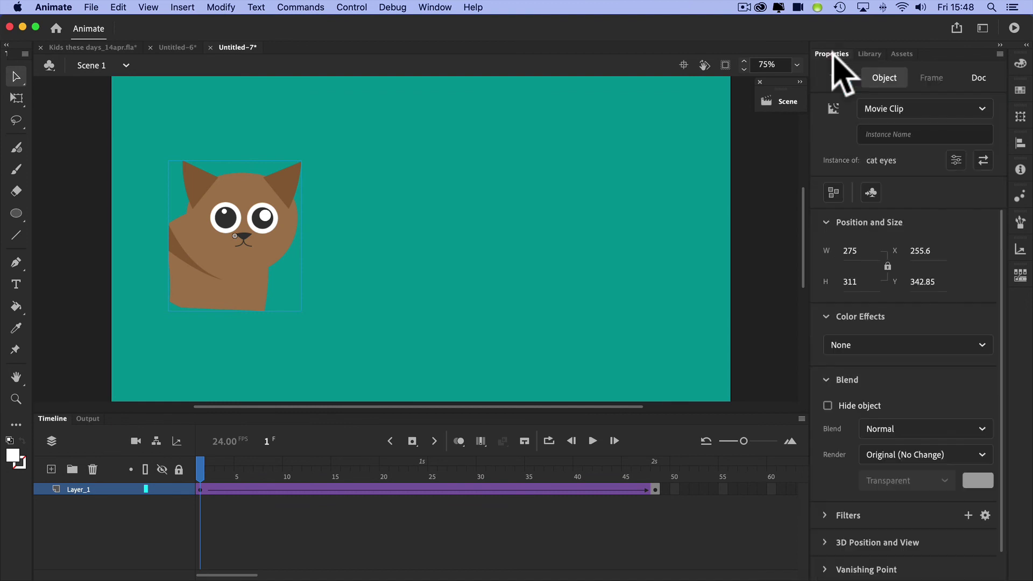
left_click(221, 7)
left_click(270, 42)
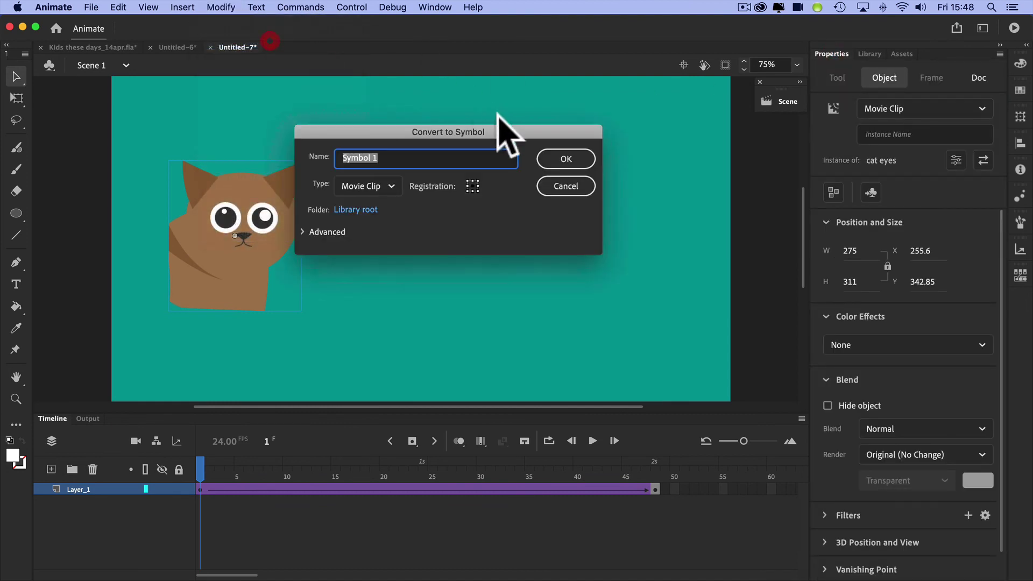
left_click(392, 186)
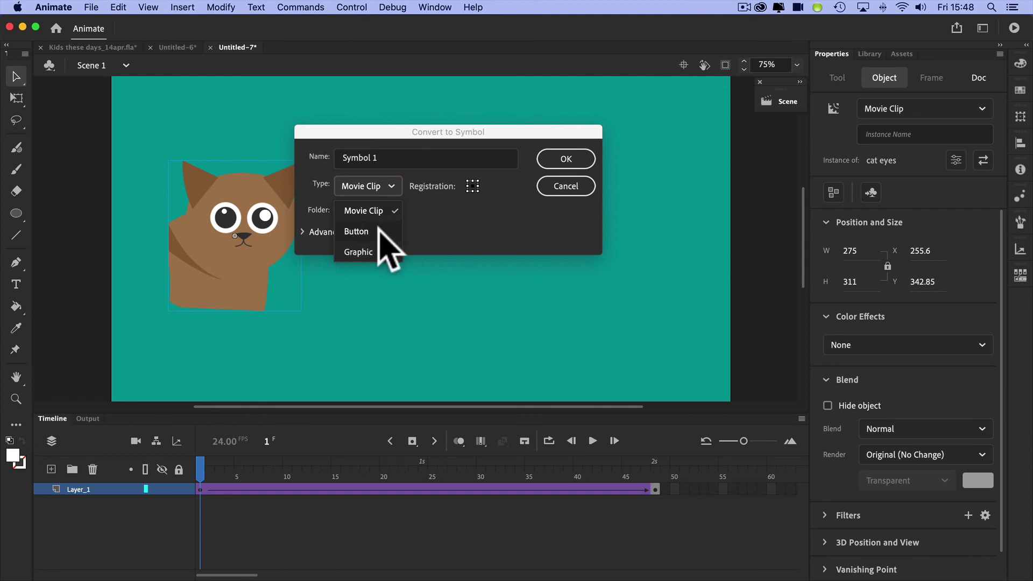
left_click(565, 184)
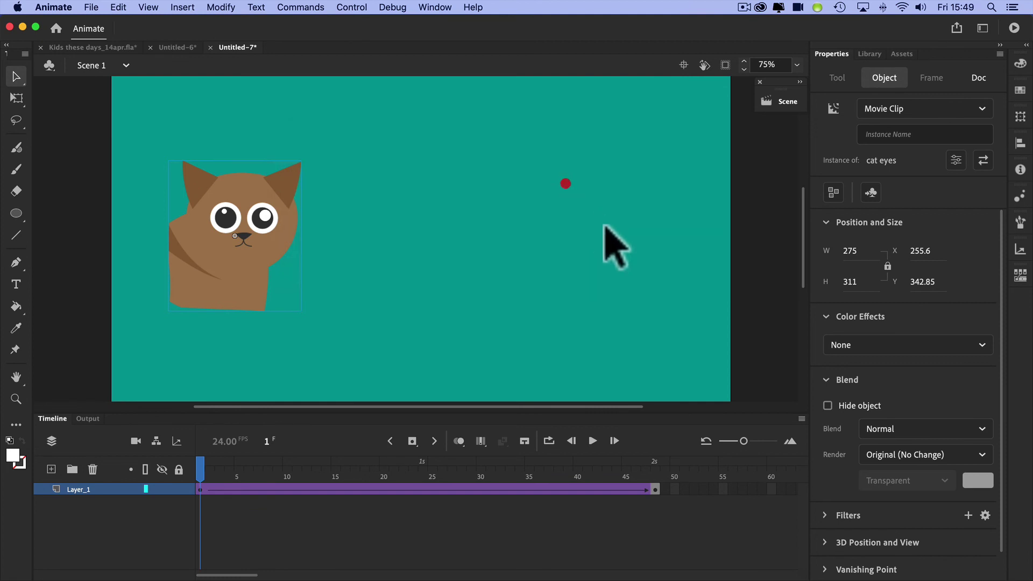